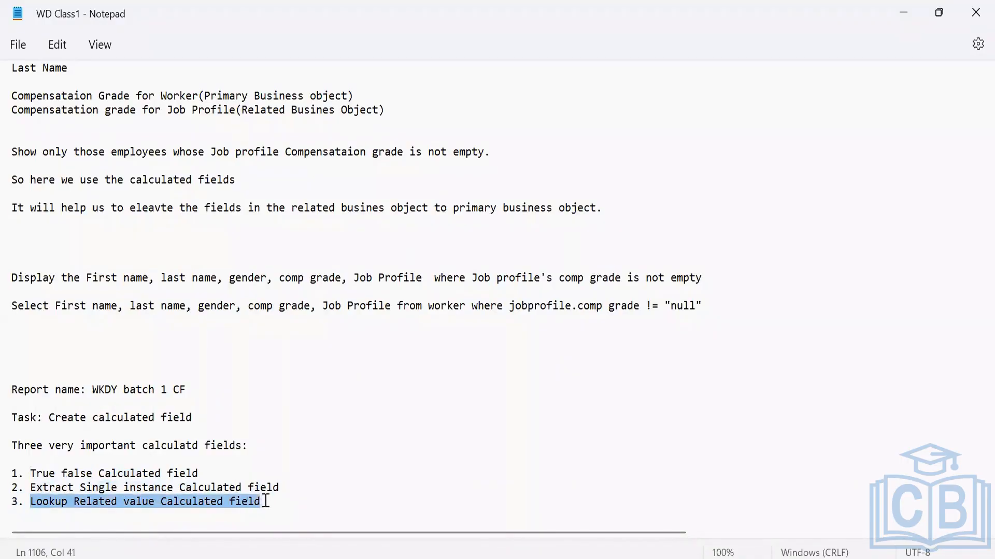
click(56, 503)
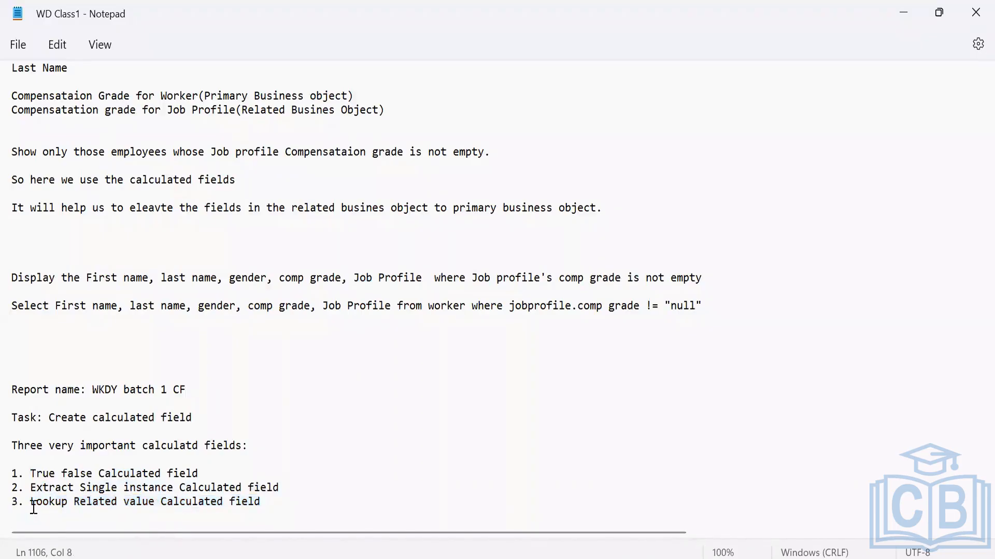
drag(30, 502, 158, 502)
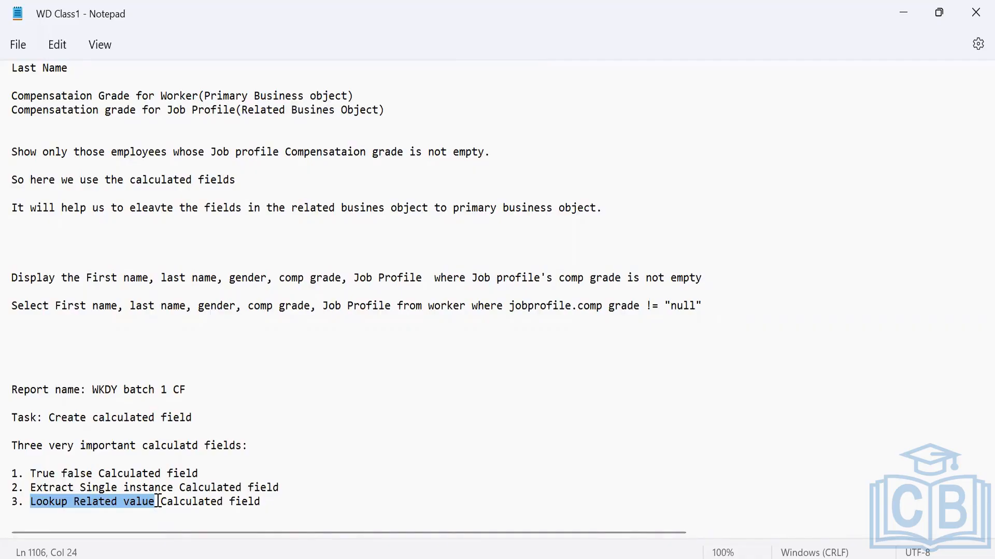
click(301, 507)
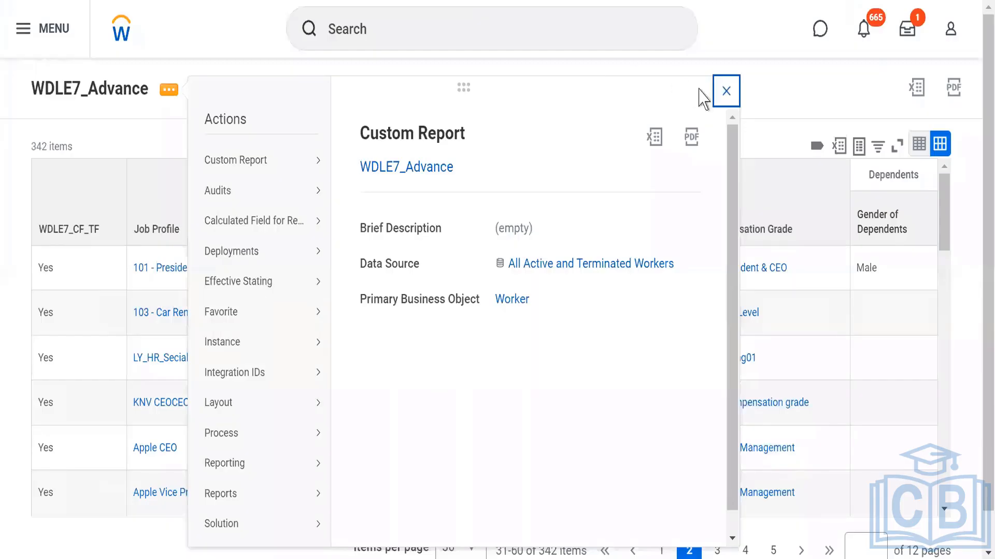
Switch to Workday in the browser and duplicate the tab showing the WDLE7_Advance report
click(727, 92)
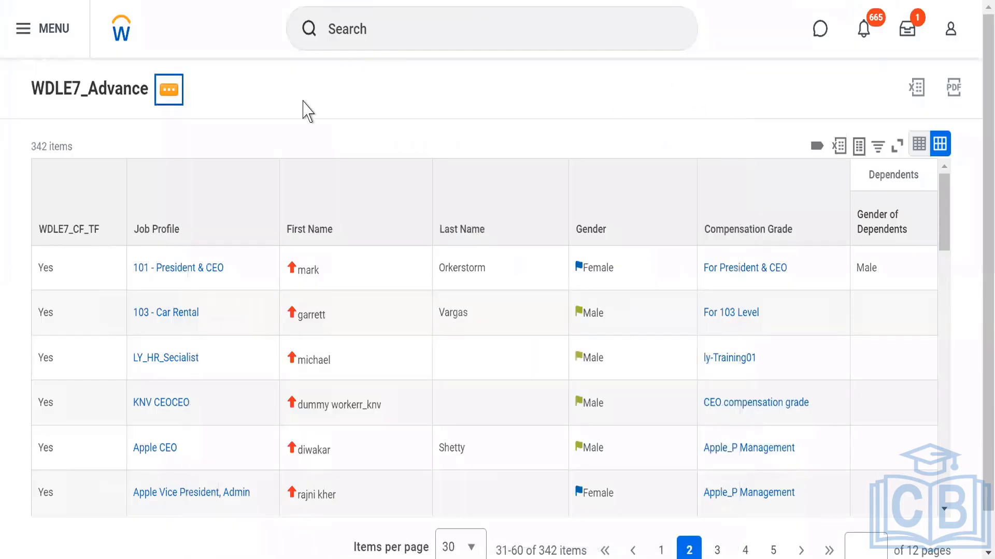
click(166, 93)
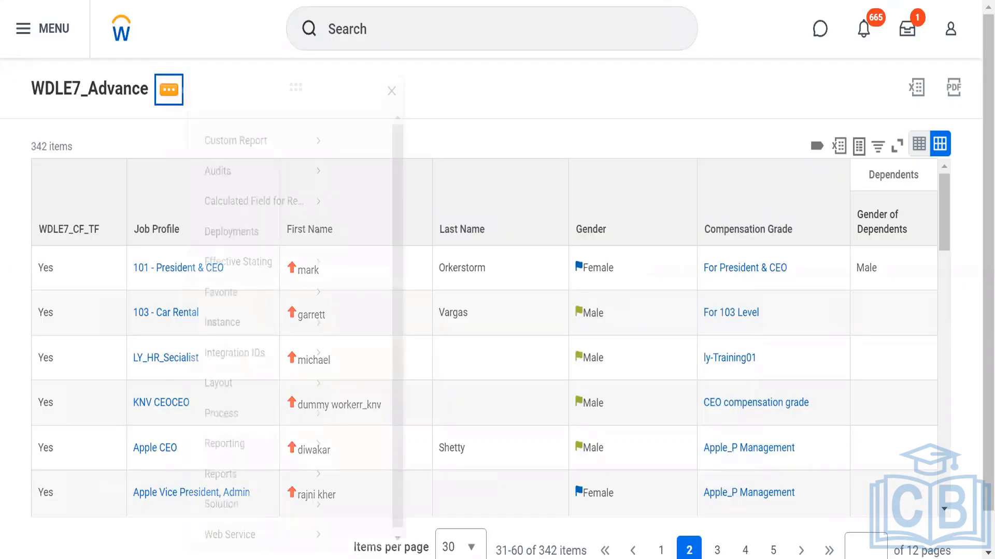
right_click(154, 0)
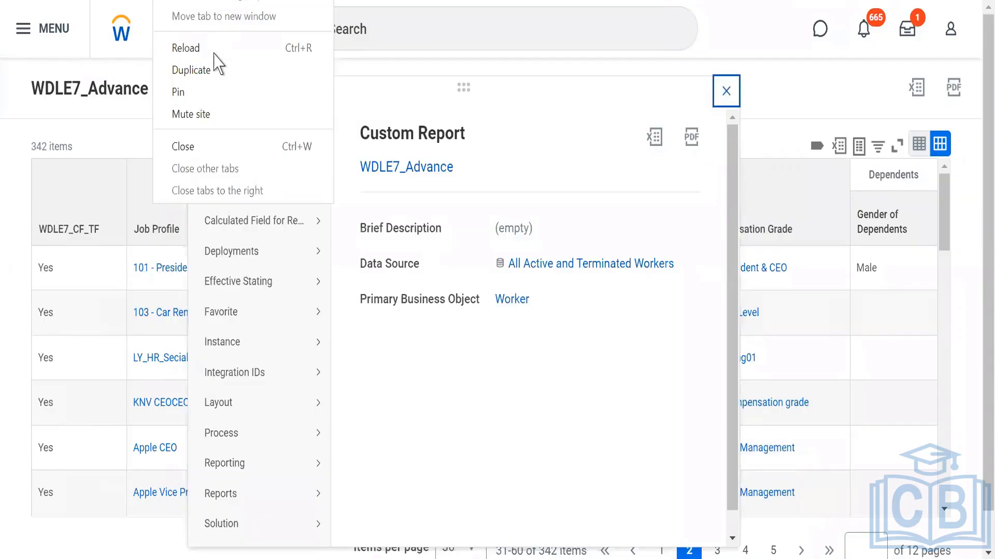
click(215, 73)
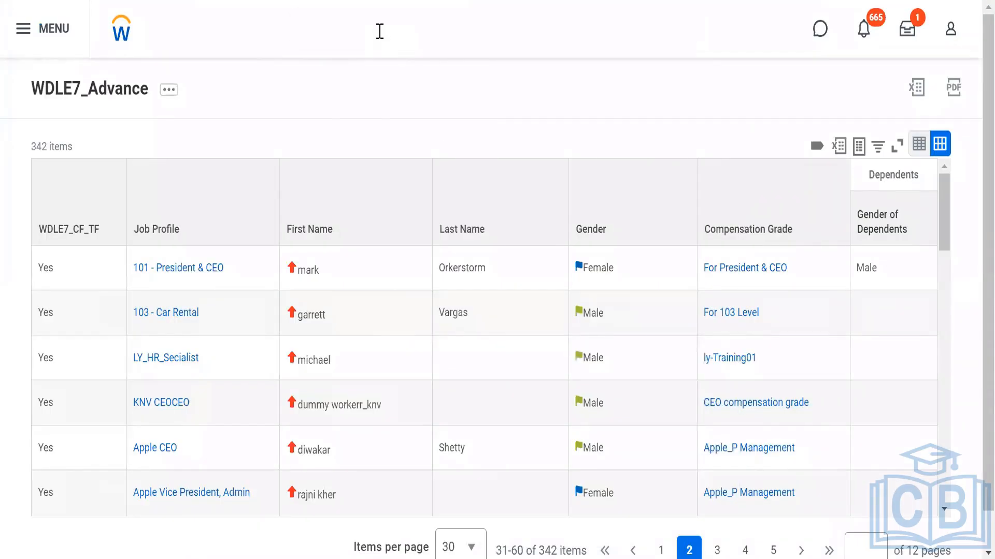
Search for "cre cal fiel" and open the Create Calculated Field task
click(379, 31)
text(cre)
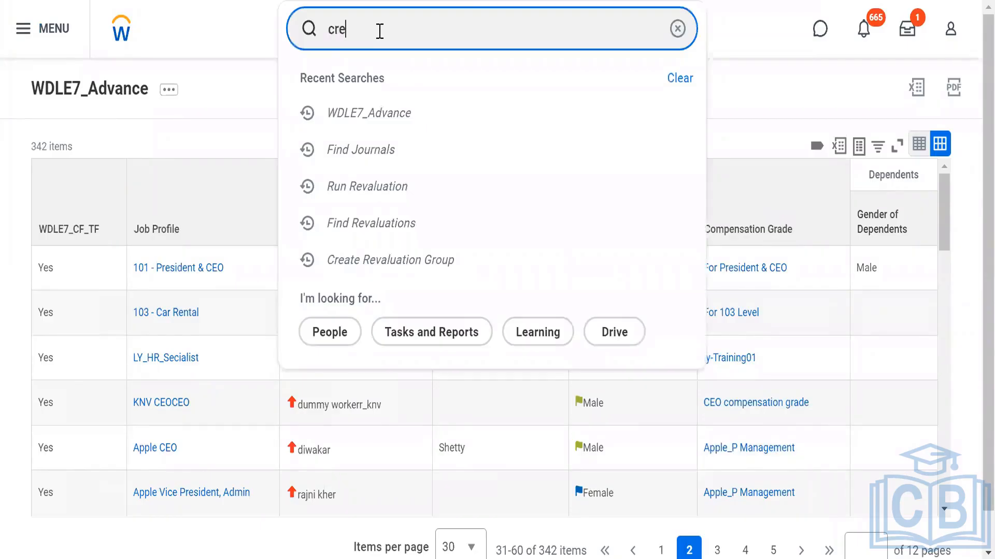
text( cal fiel)
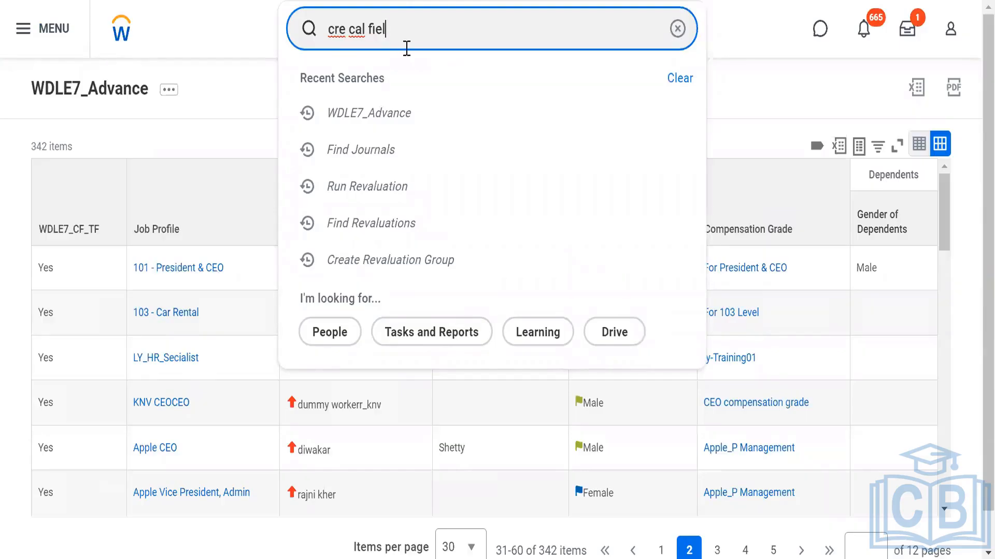
key(BackSpace)
key(BackSpace)
key(BackSpace)
text(i)
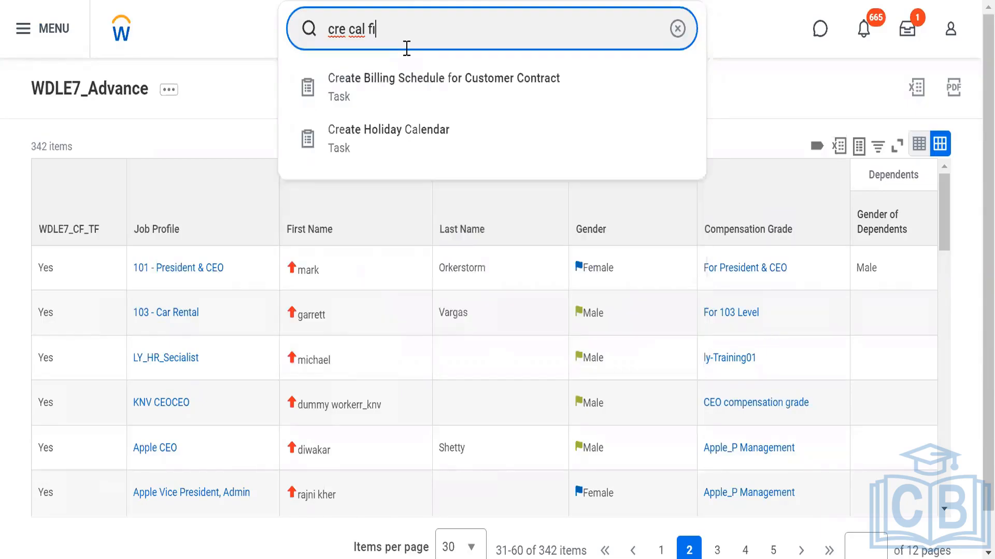
text(el)
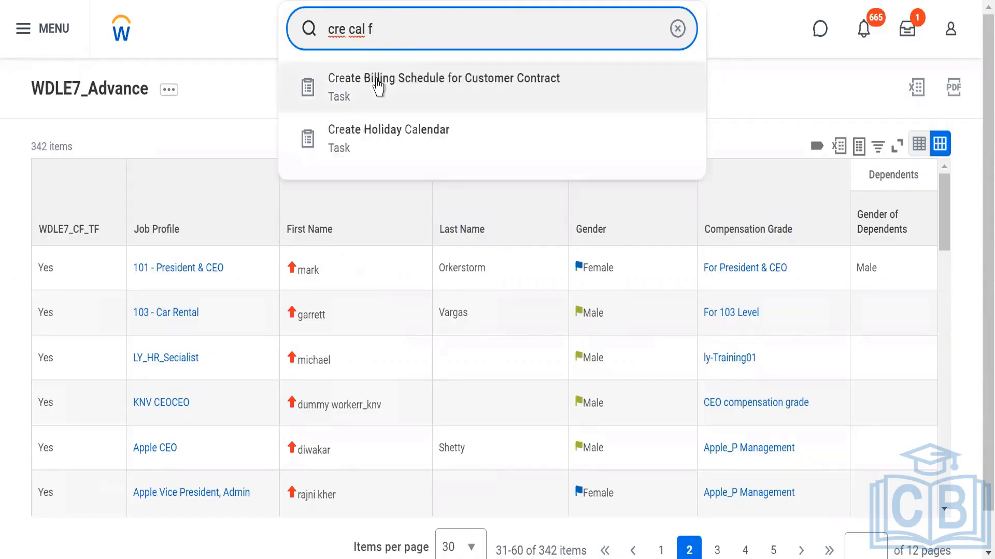
click(397, 25)
text(iel)
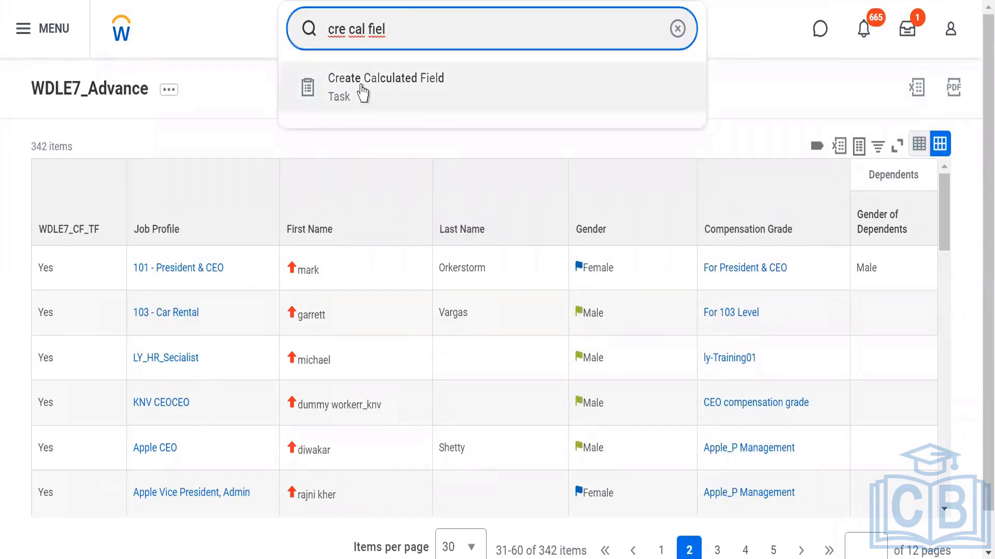
click(360, 93)
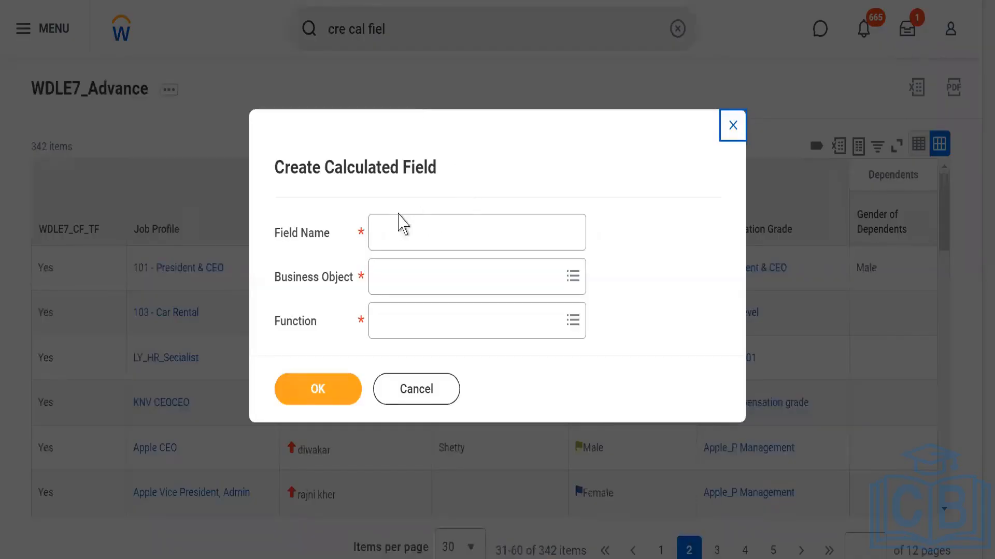
Name the new calculated field WDLE7_CF_LRV and set its business object to Worker
click(392, 226)
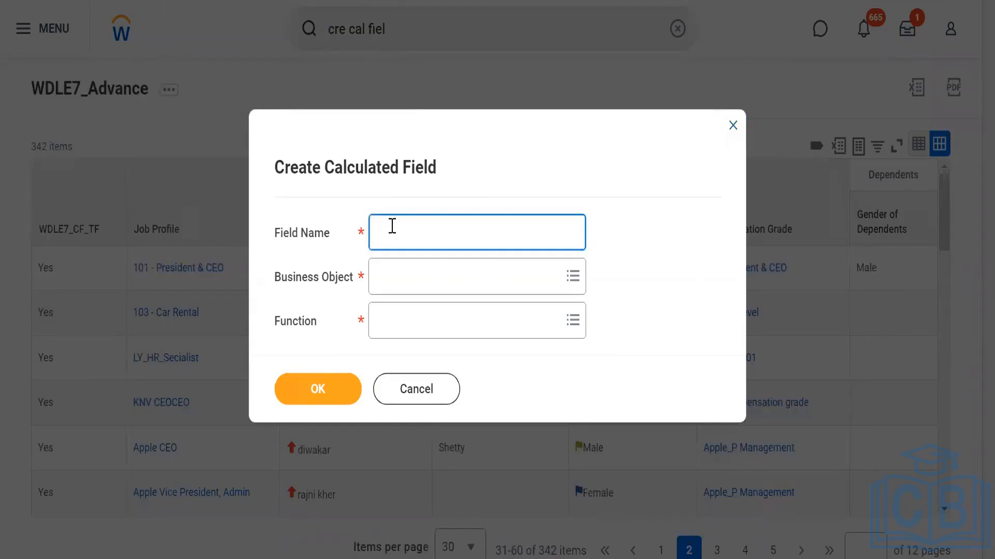
text(WDLE&_)
key(BackSpace)
text(7_CF_LS)
key(BackSpace)
text(RV)
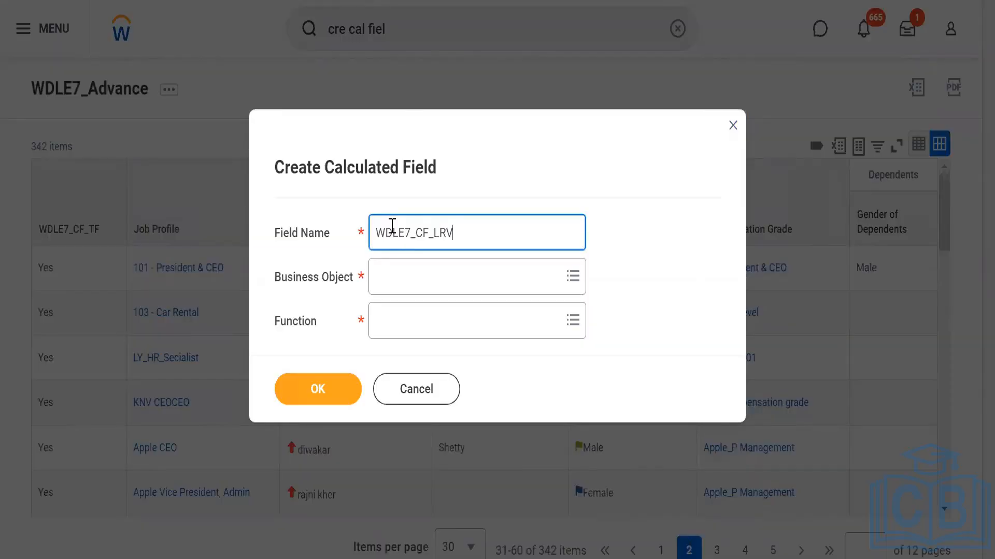
click(382, 283)
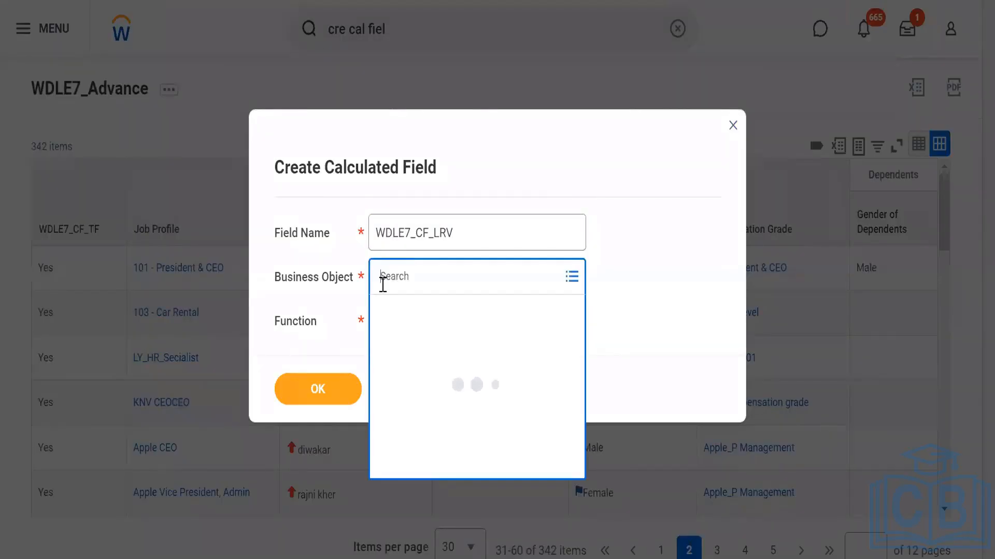
text(Worker)
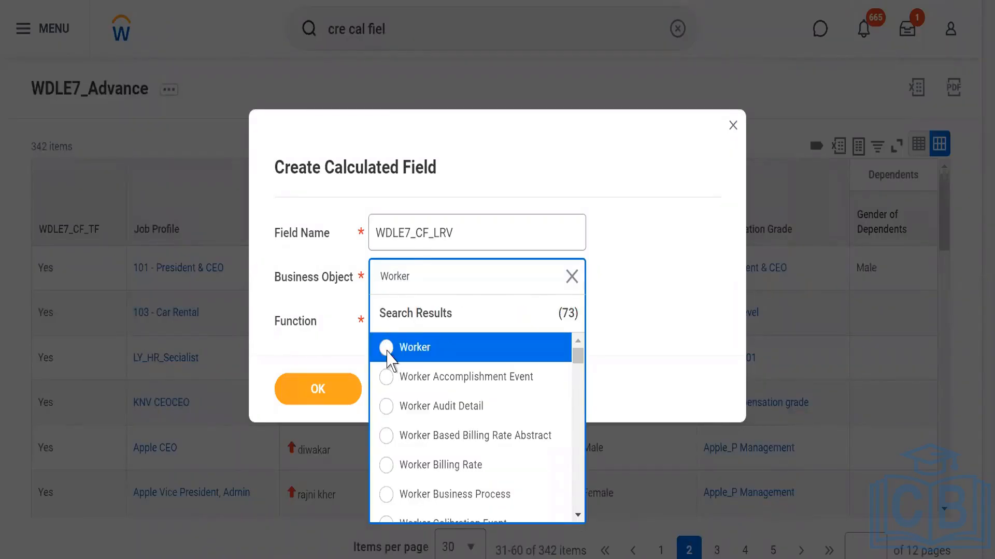
click(387, 354)
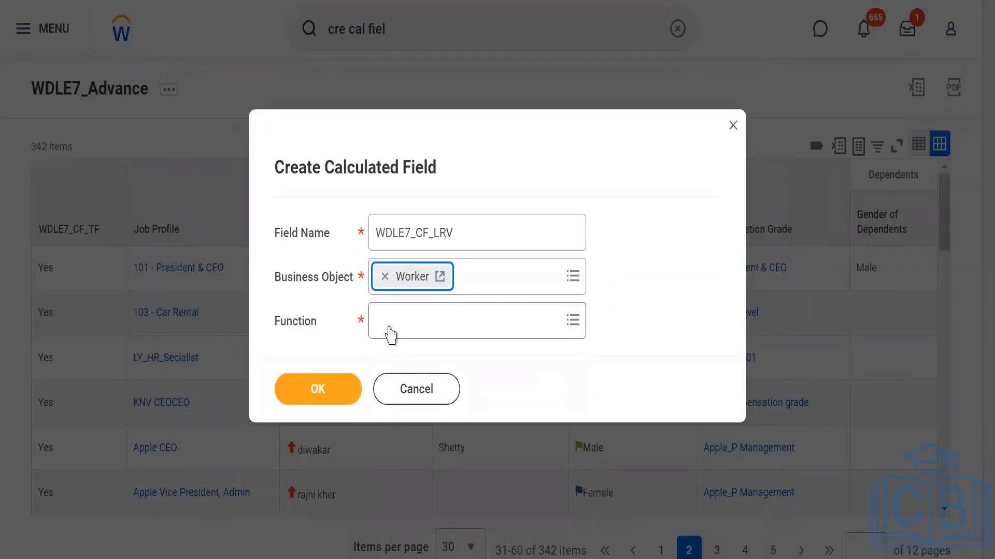
Set the calculated field's function to Lookup Related Value and continue to its calculation definition
click(390, 332)
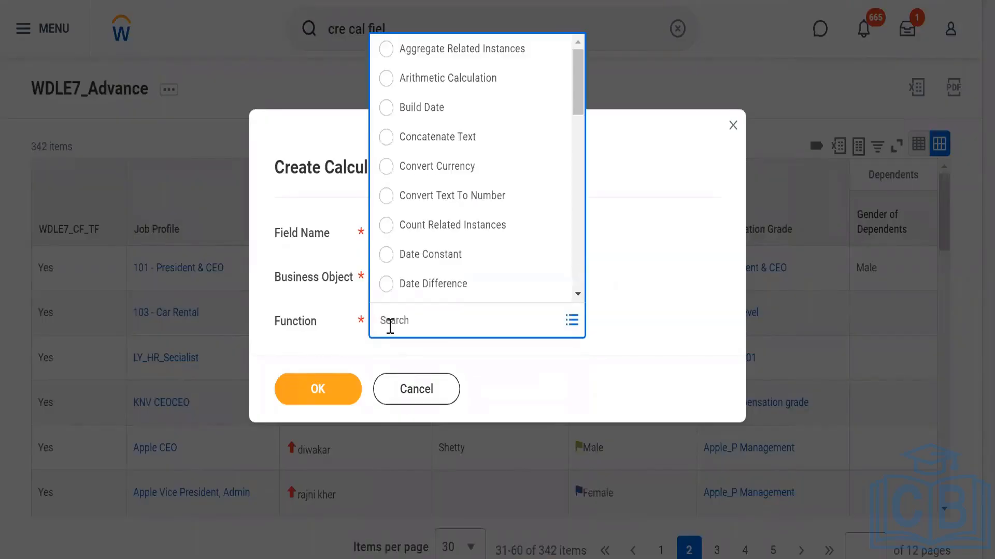
text(lookup relat)
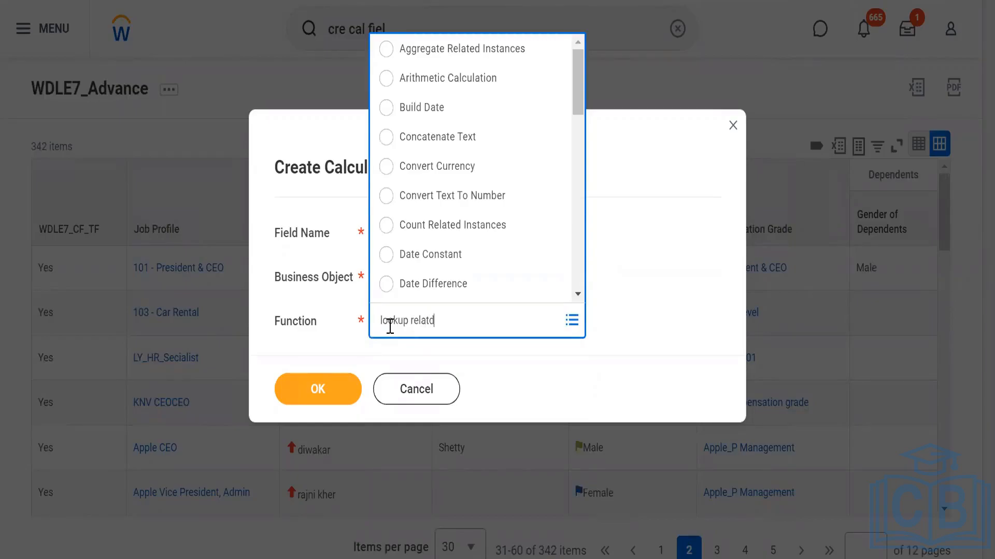
text(ed)
key(Return)
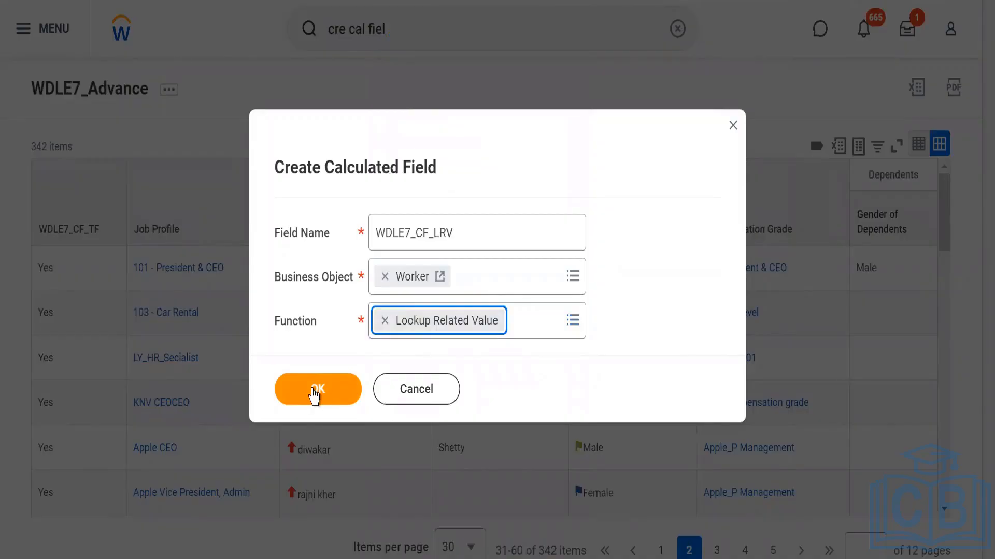
click(314, 394)
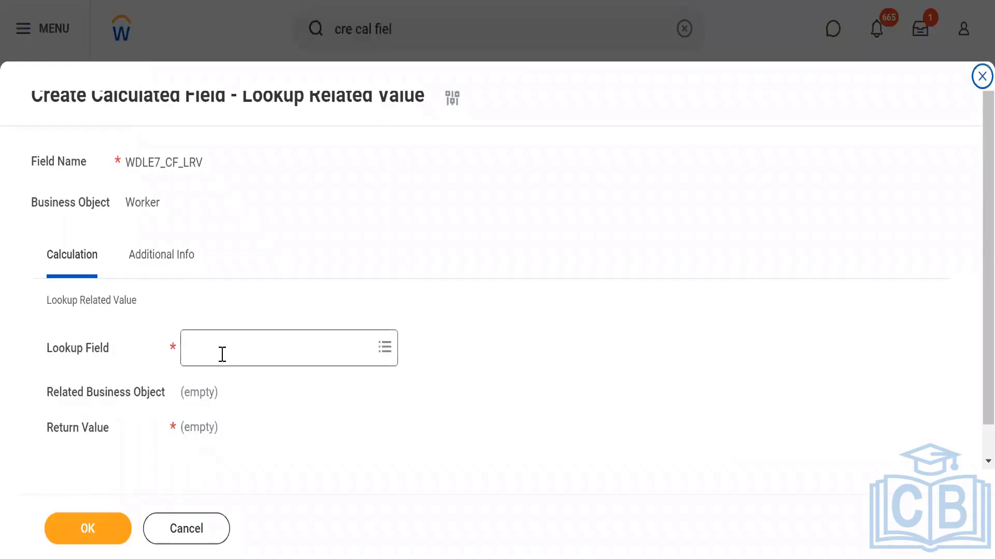
Set the lookup field of the calculation to WDLE7_CF_ESI
click(222, 354)
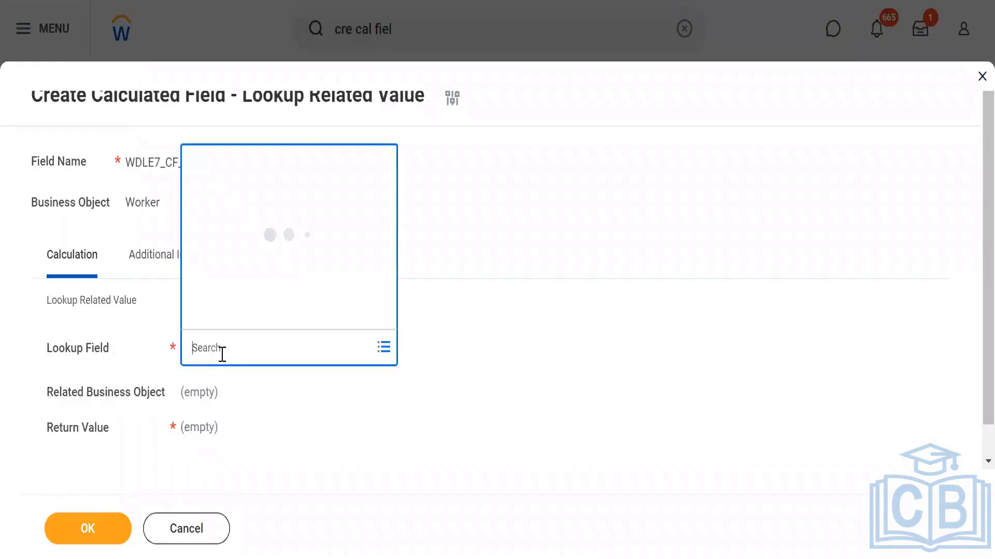
text(WDLE7)
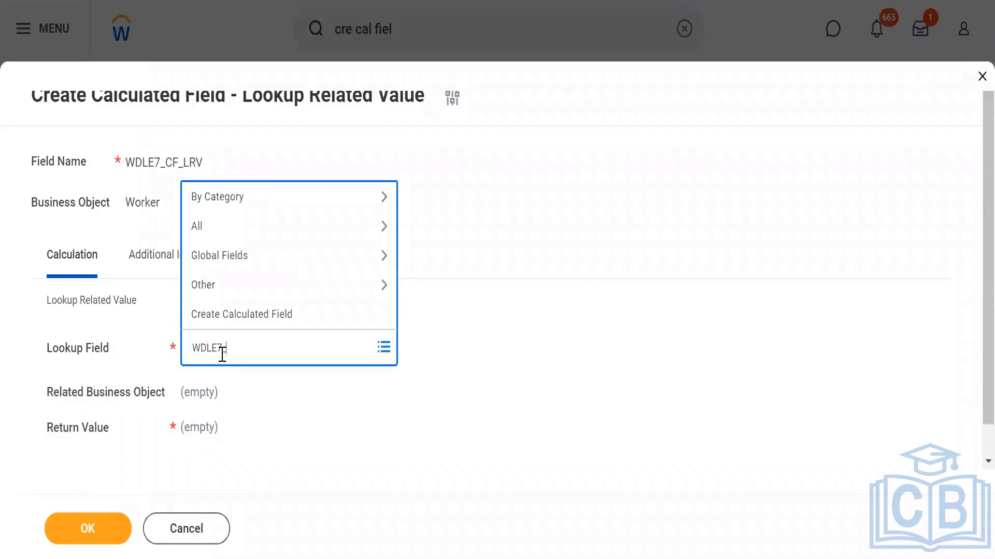
key(Return)
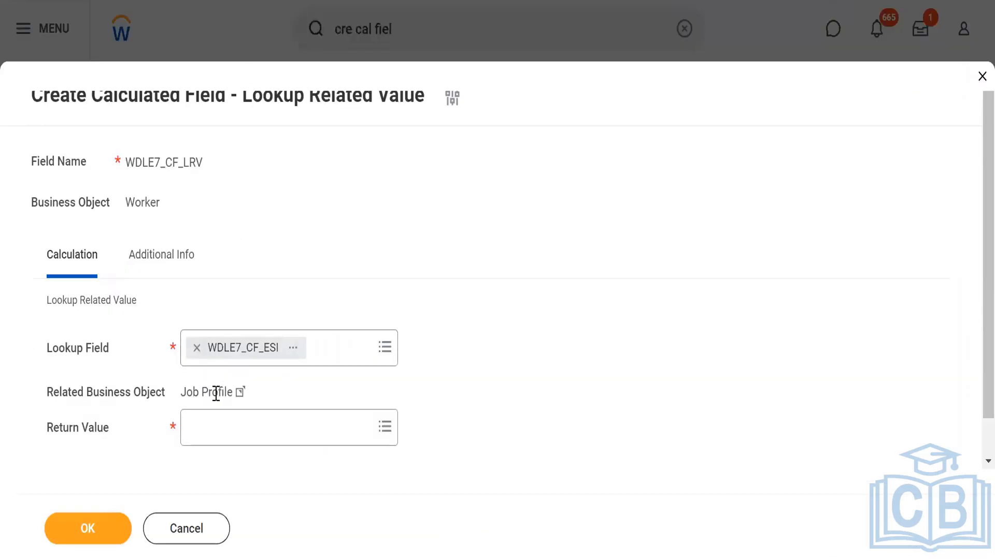
drag(186, 392, 220, 394)
Choose All Active Job Profiles as the return value and save the calculated field
click(211, 428)
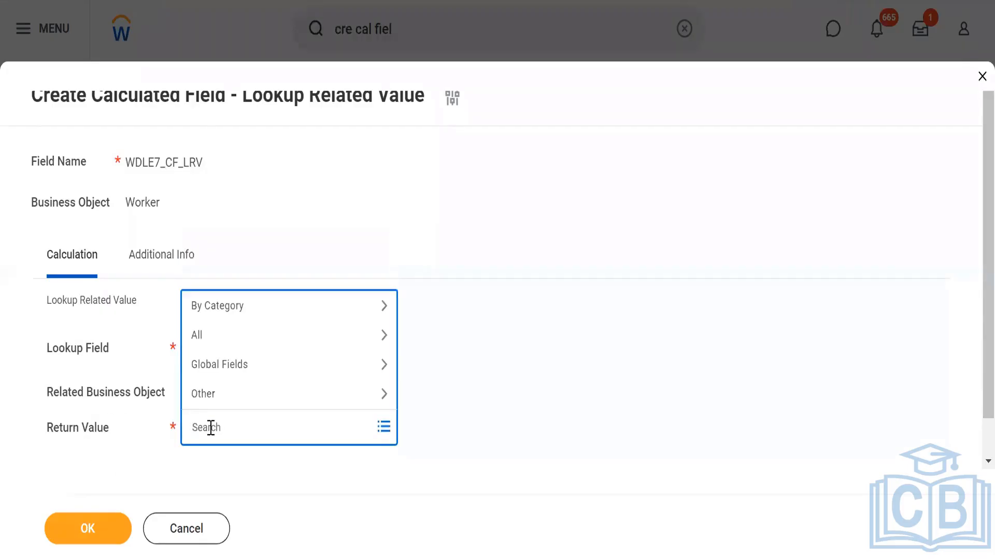
click(220, 337)
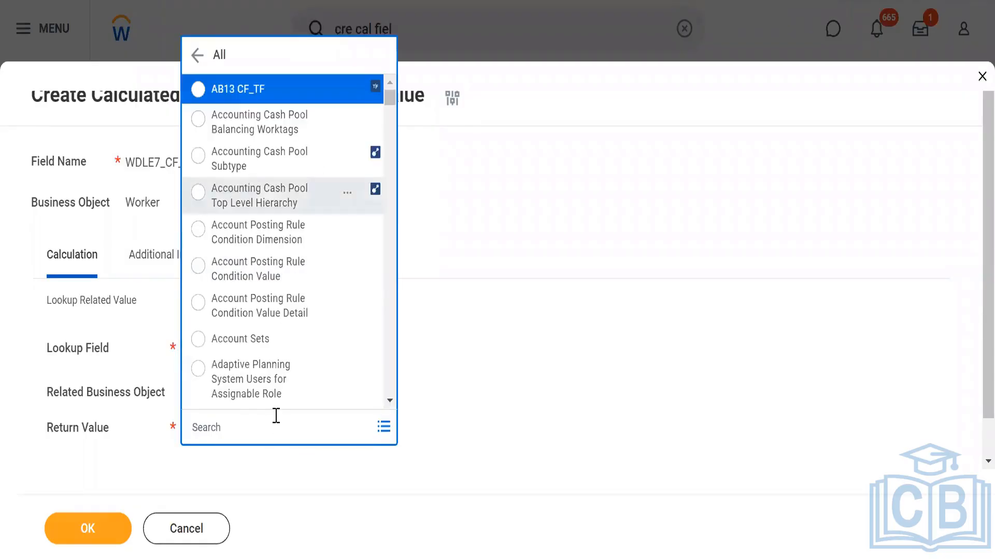
scroll(389, 123, down, 5)
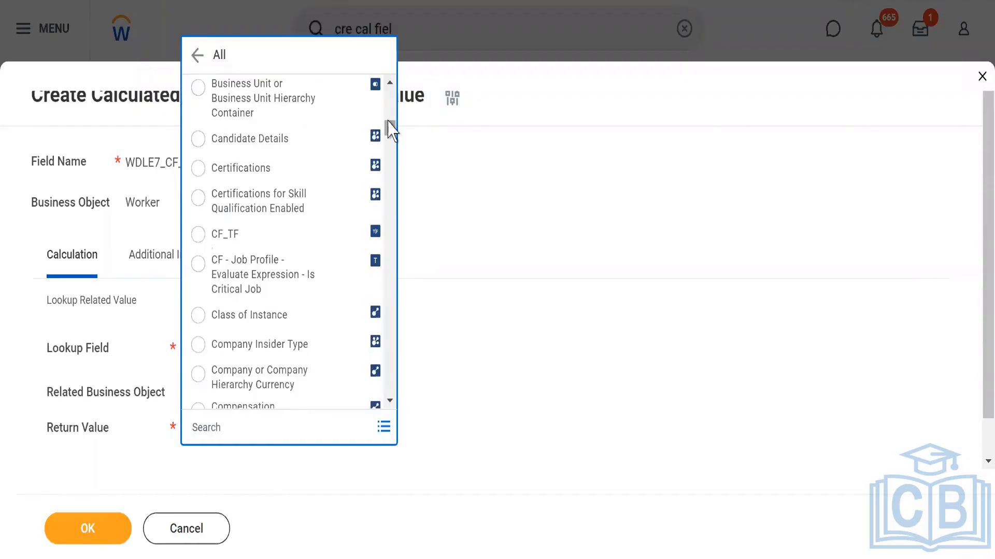
scroll(392, 127, up, 3)
scroll(391, 123, up, 5)
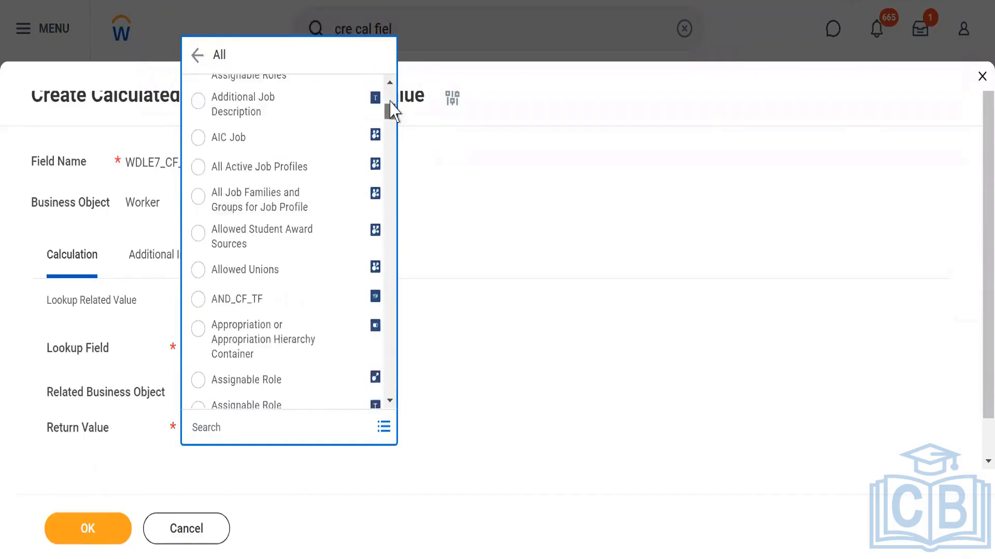
scroll(389, 106, down, 1)
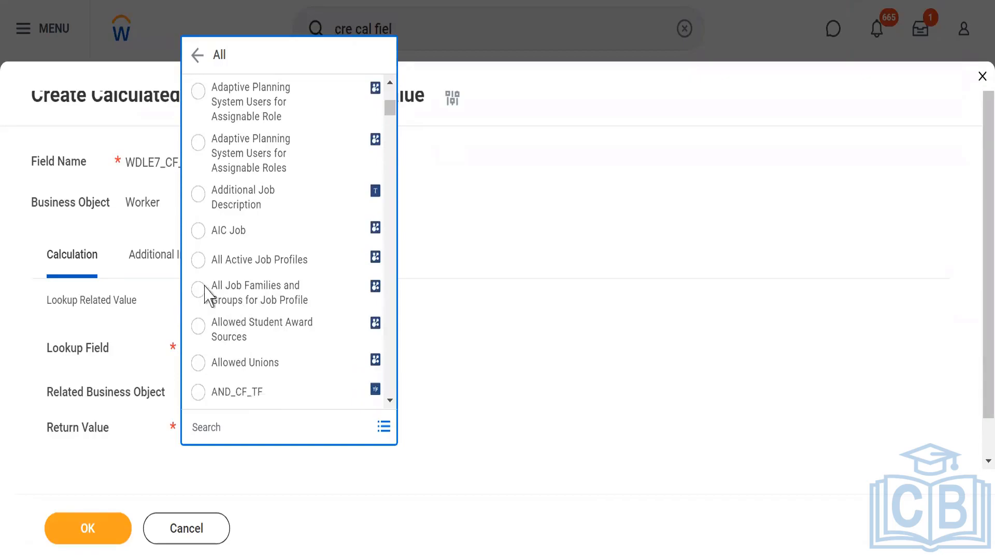
click(197, 260)
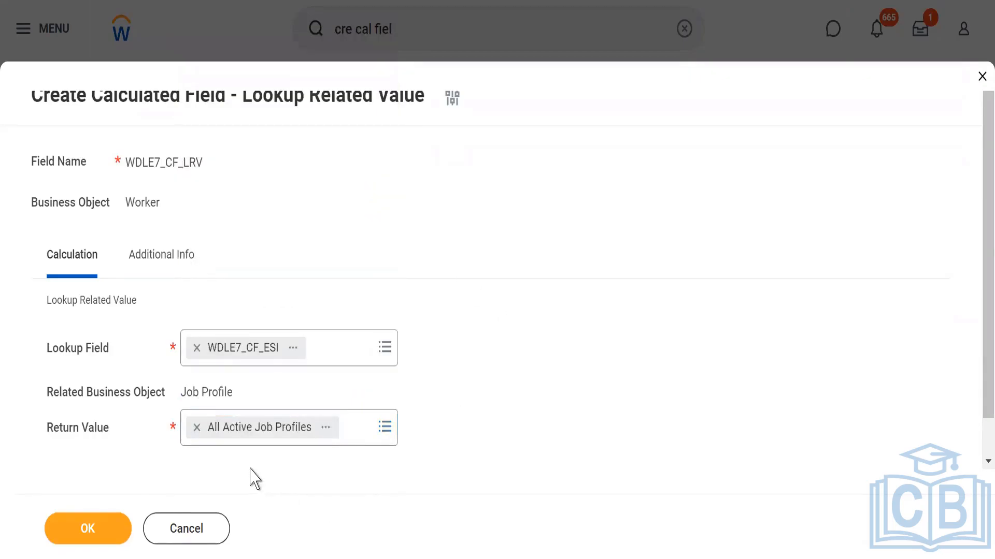
click(73, 538)
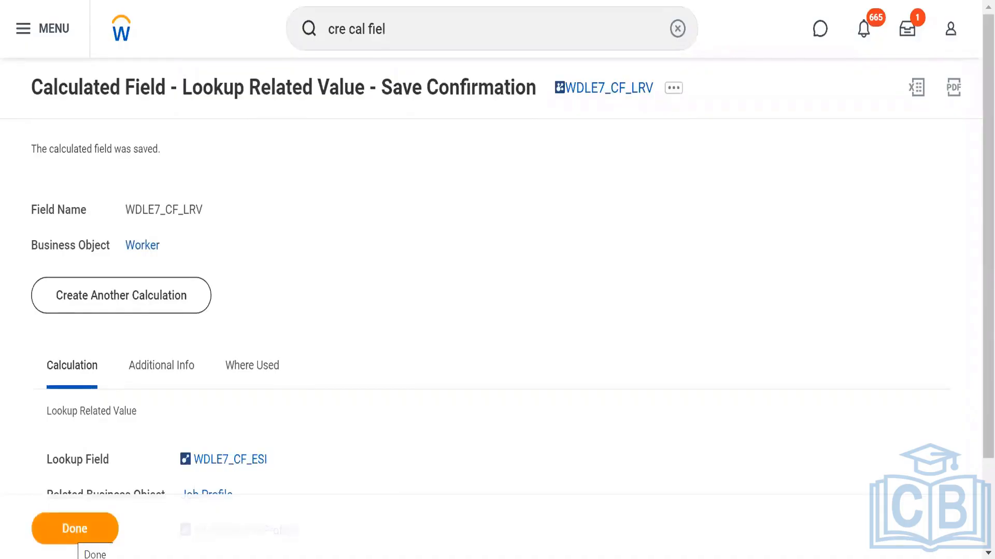
click(73, 538)
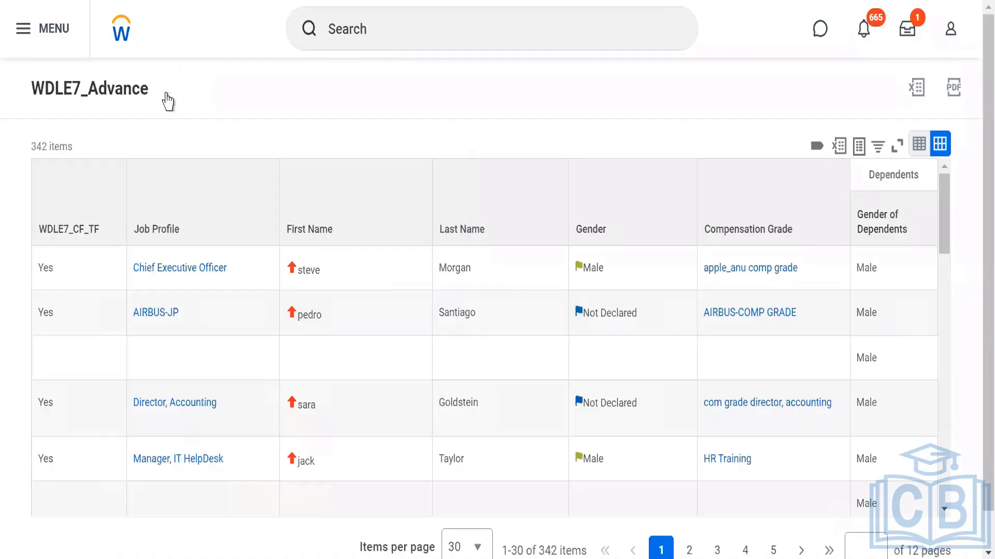
Open the WDLE7_Advance custom report for editing and go to its column definitions
click(168, 93)
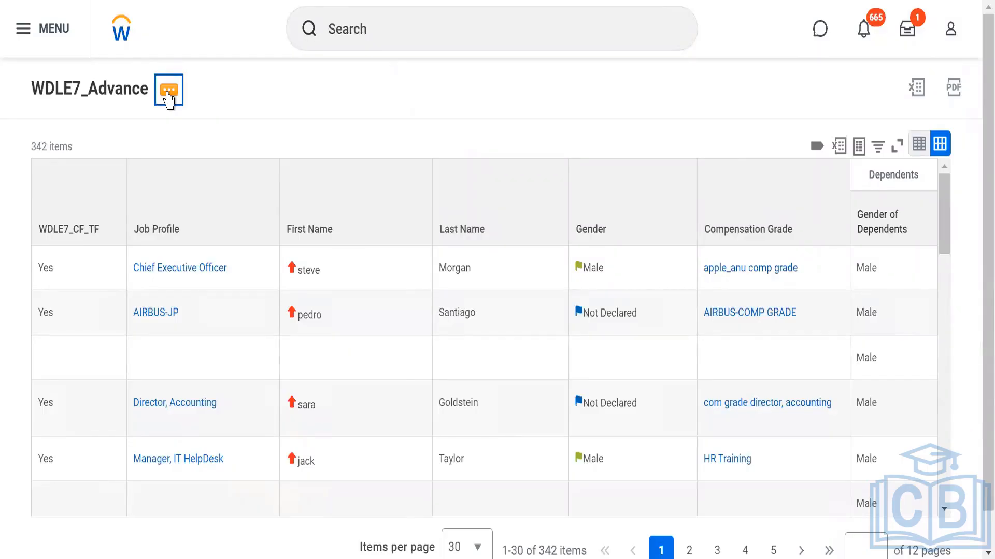
mouse_move(319, 169)
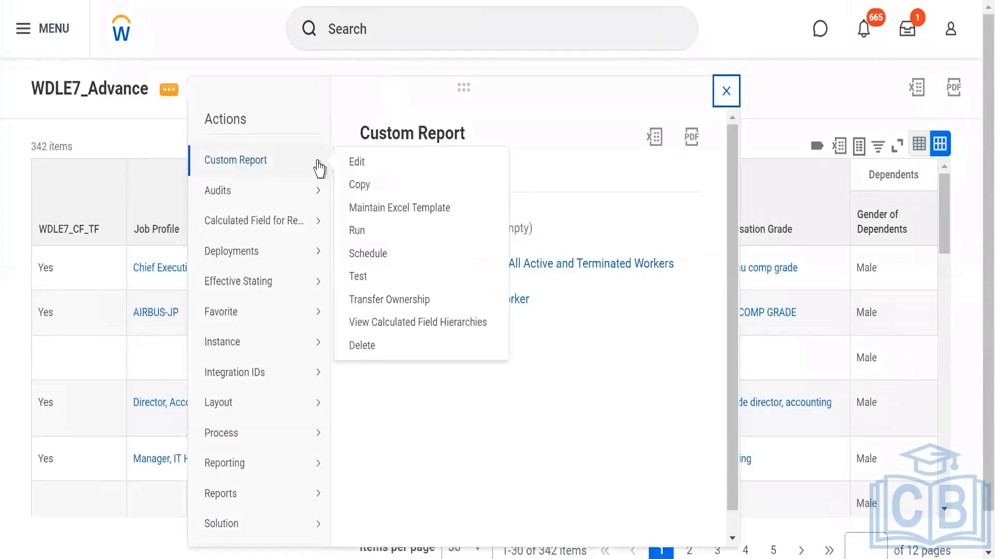
click(356, 164)
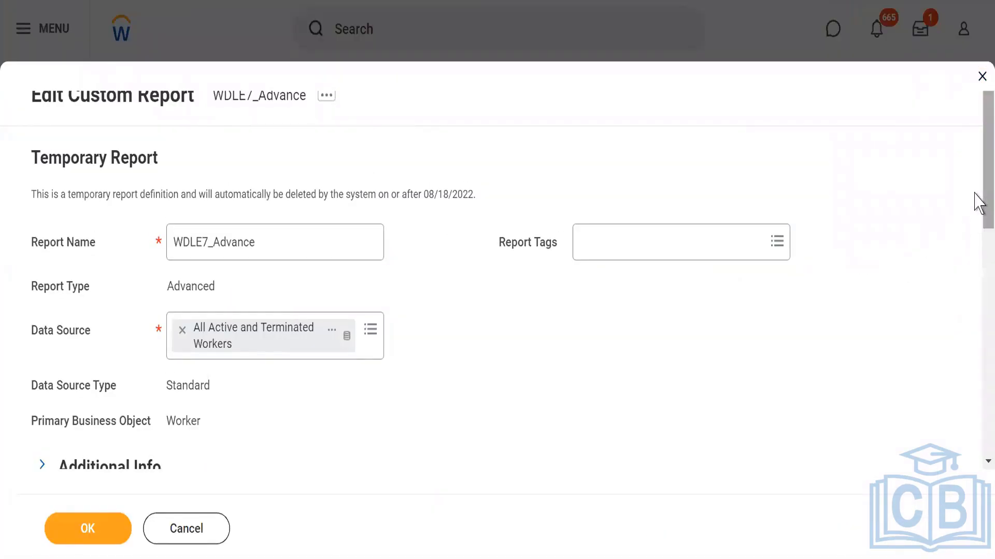
scroll(979, 321, down, 3)
scroll(977, 337, down, 6)
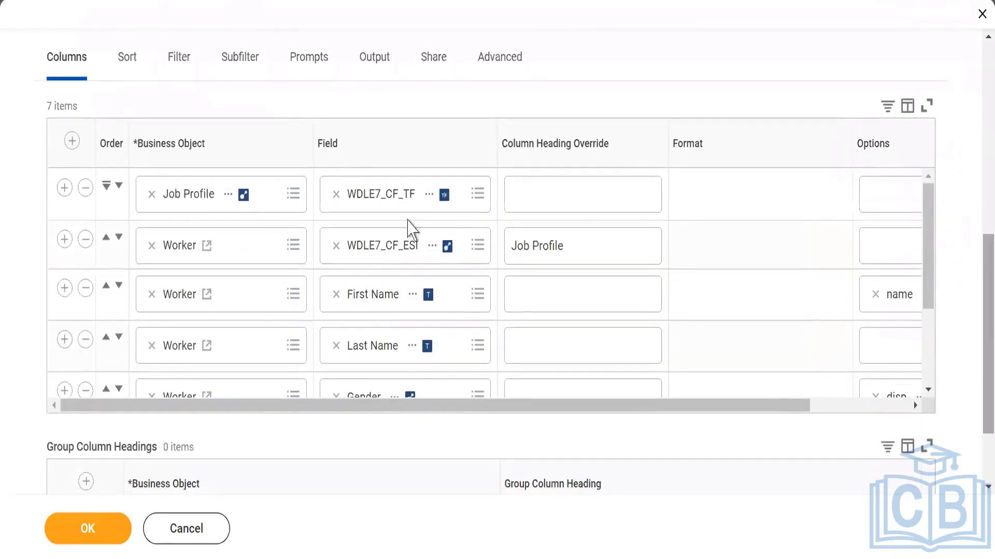
Add a new first column to the report on the Worker business object with the field WDLE7_CF_LRV
click(73, 140)
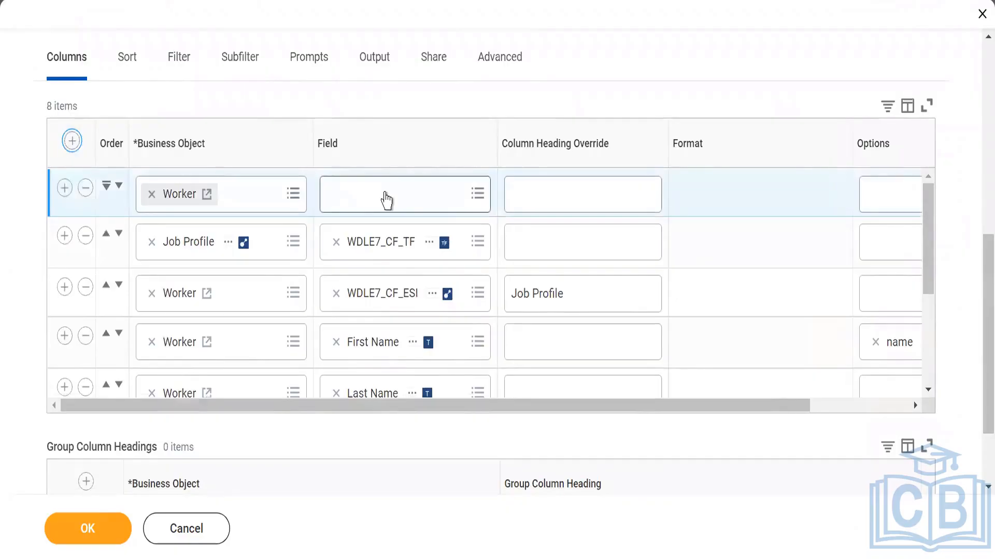
click(386, 200)
text(WDLE)
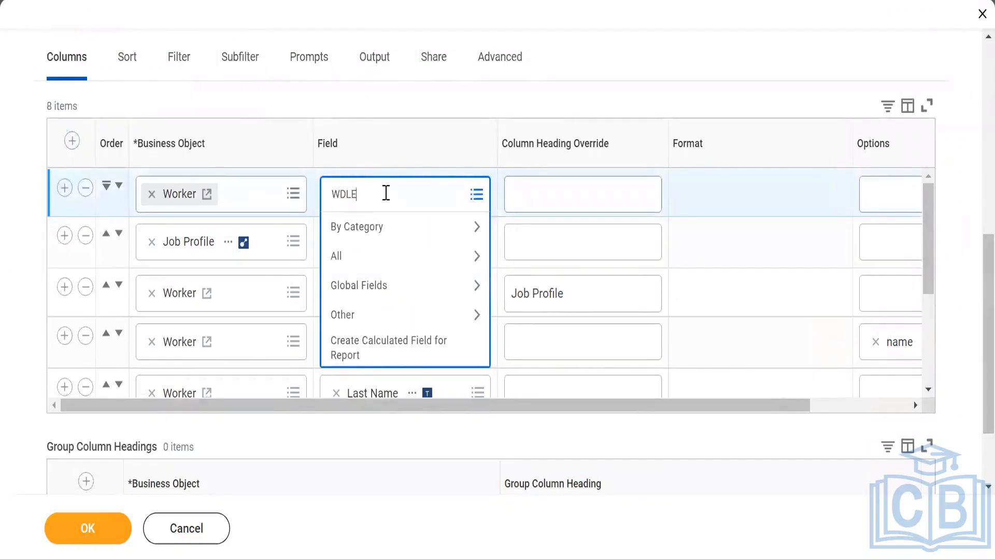
text(7_)
key(Return)
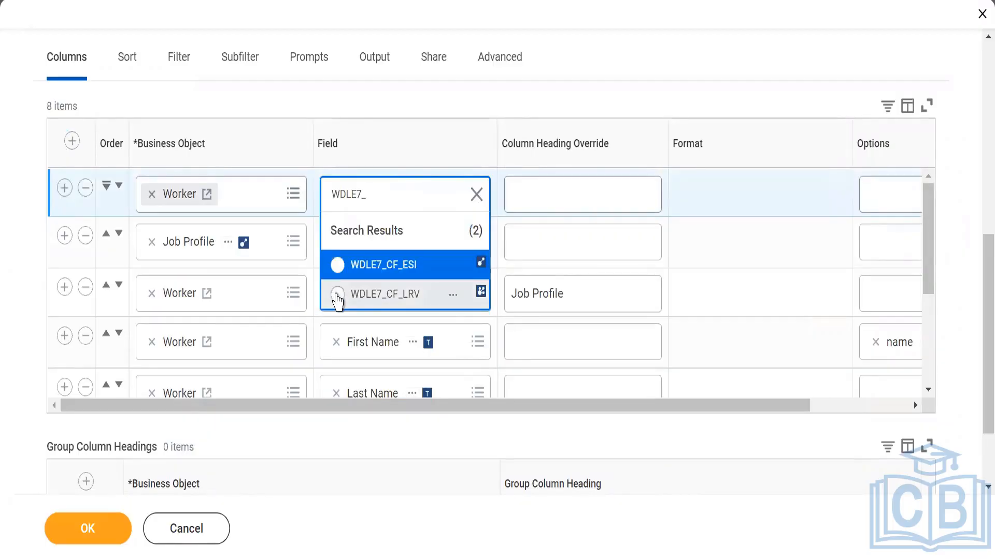
click(337, 294)
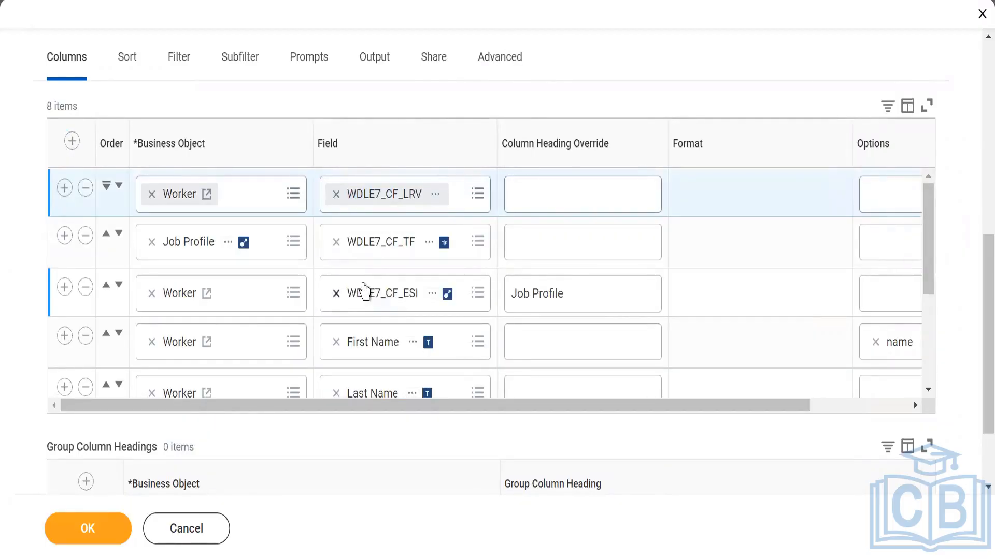
Override the column heading of the WDLE7_CF_LRV column with "All Active Job Profiles"
click(554, 186)
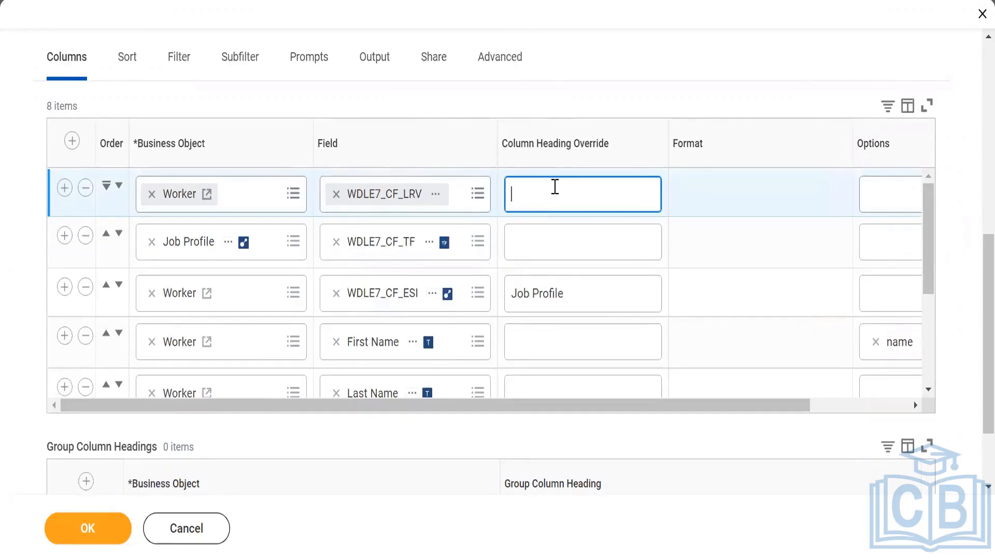
text(All active Job Pr)
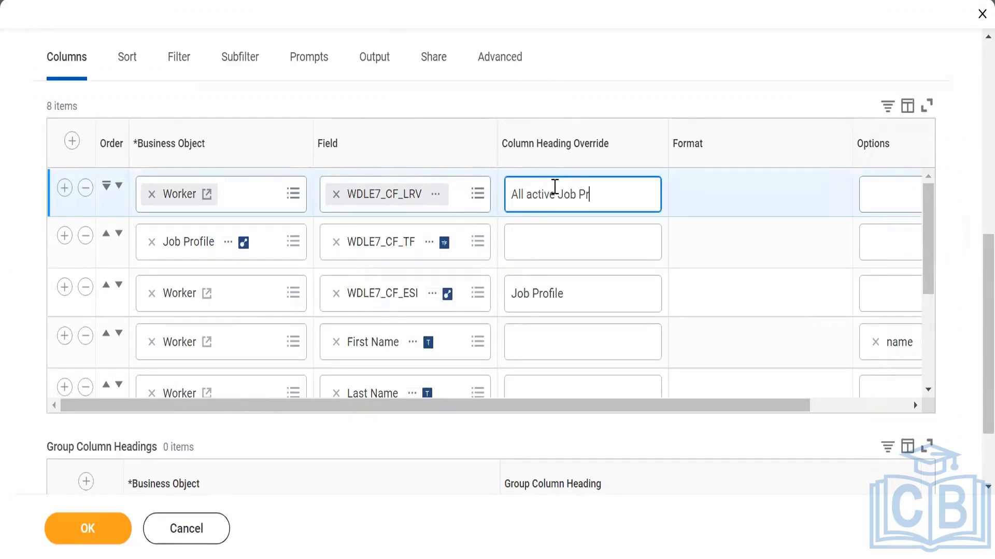
text(ofiles)
click(531, 196)
key(BackSpace)
text(A)
click(580, 122)
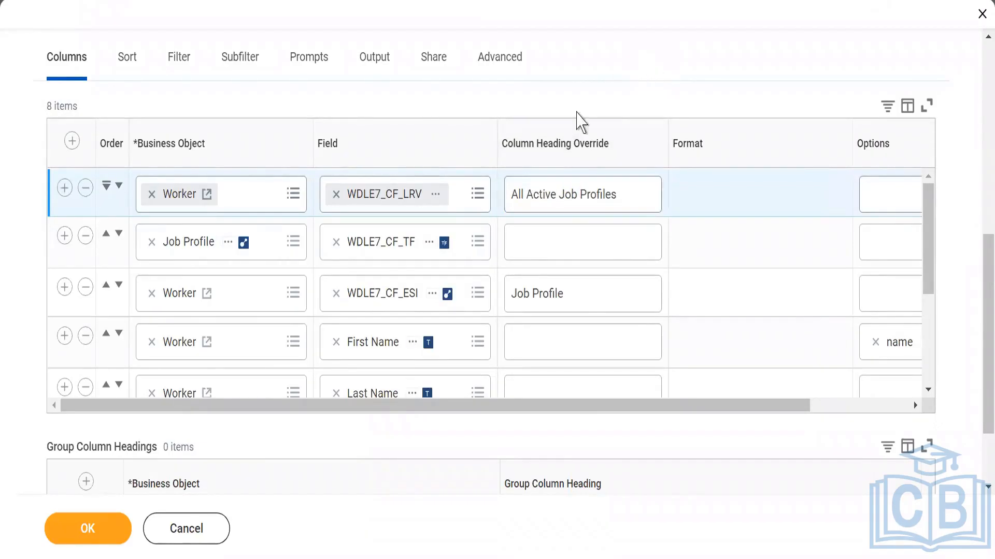
Save the changes to the WDLE7_Advance report definition and run the report
click(87, 532)
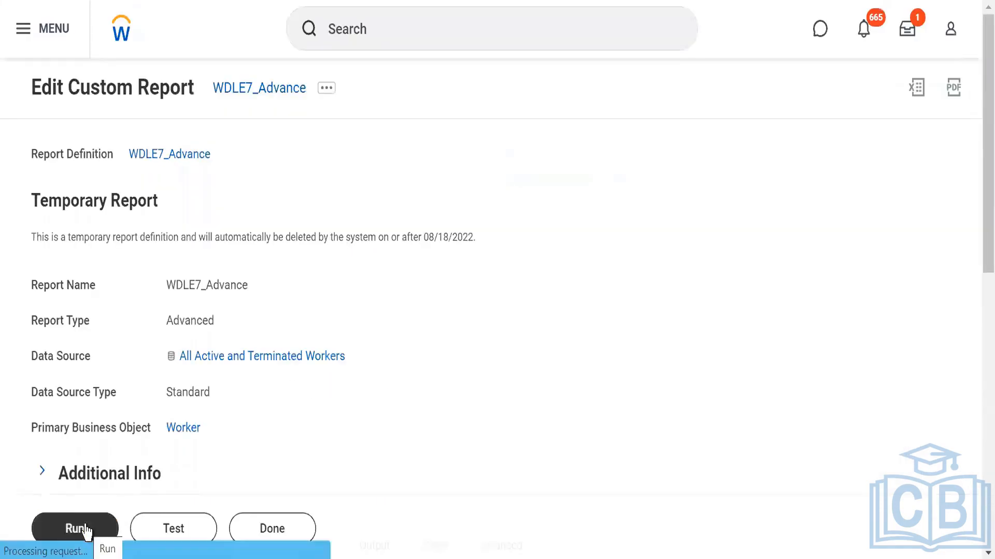
click(86, 530)
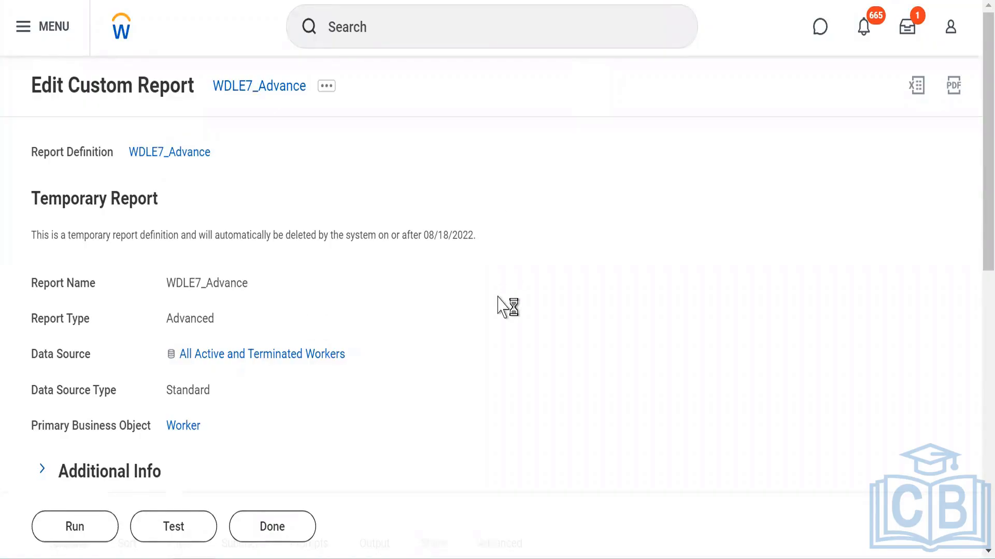
click(73, 529)
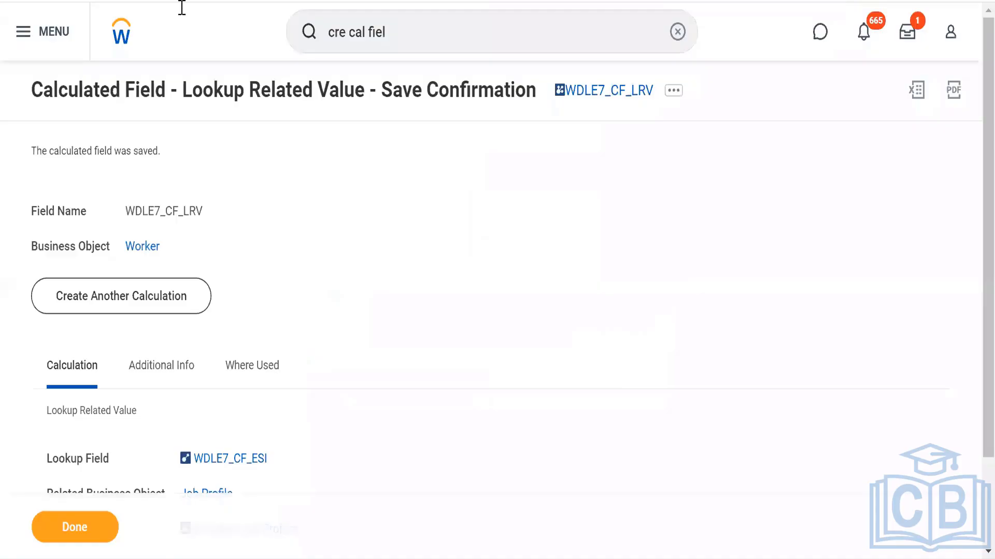
click(122, 37)
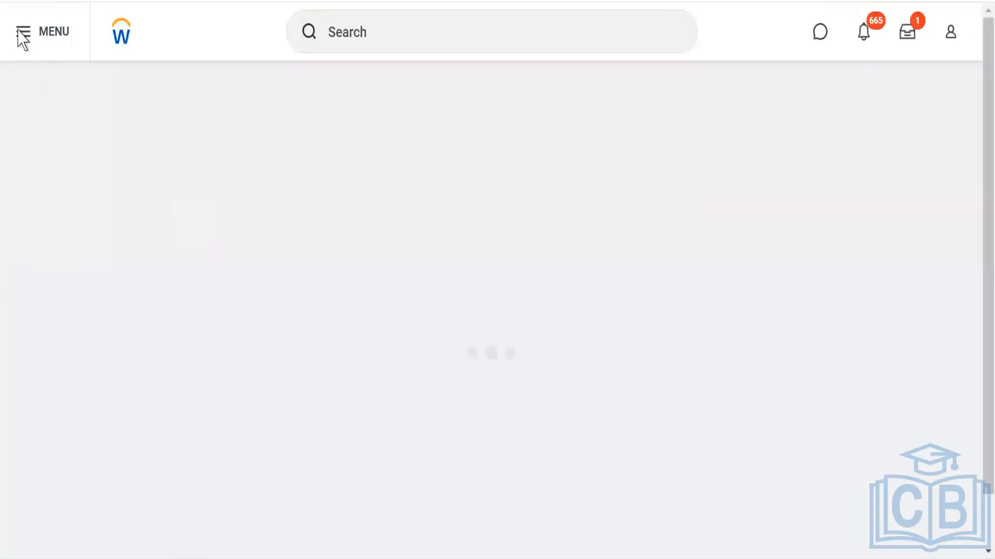
click(25, 34)
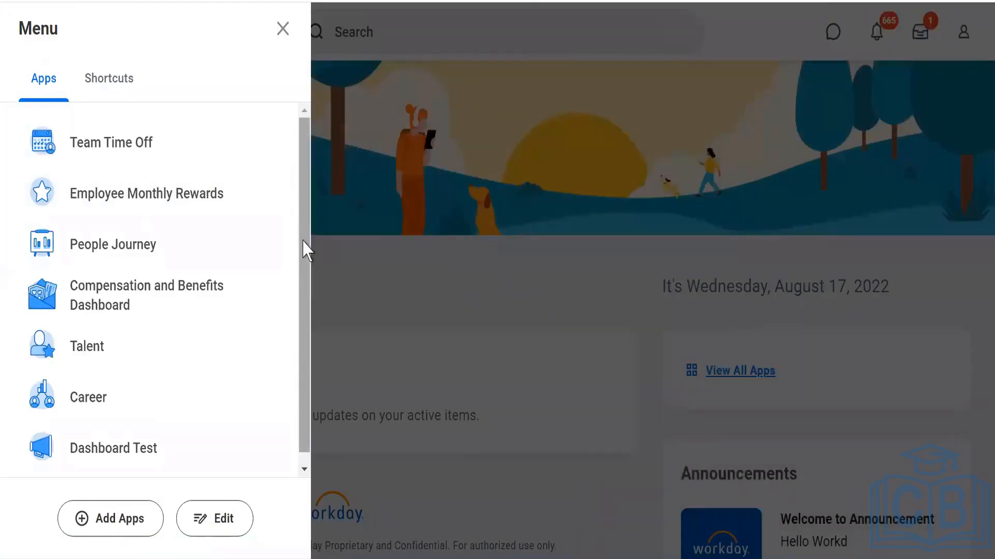
scroll(306, 250, down, 1)
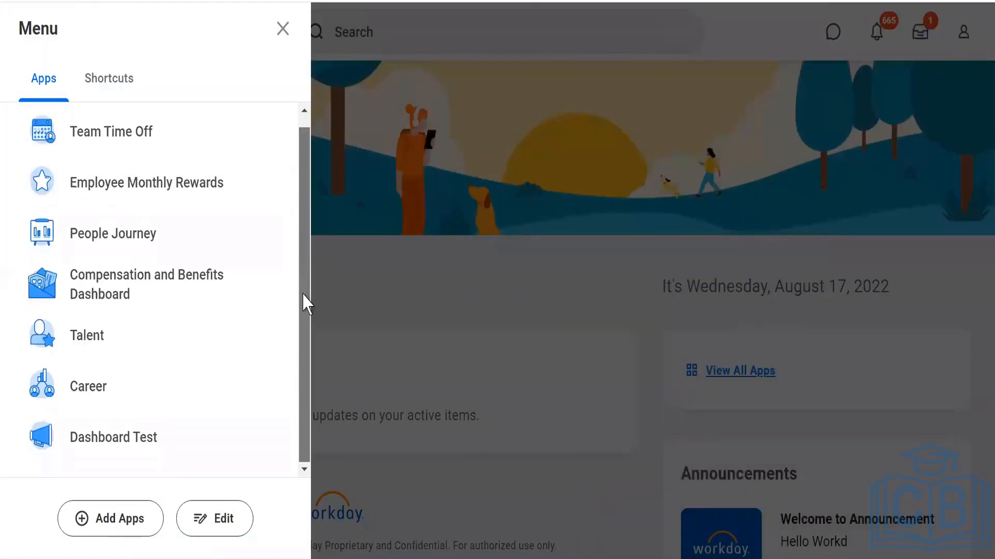
click(794, 85)
click(866, 41)
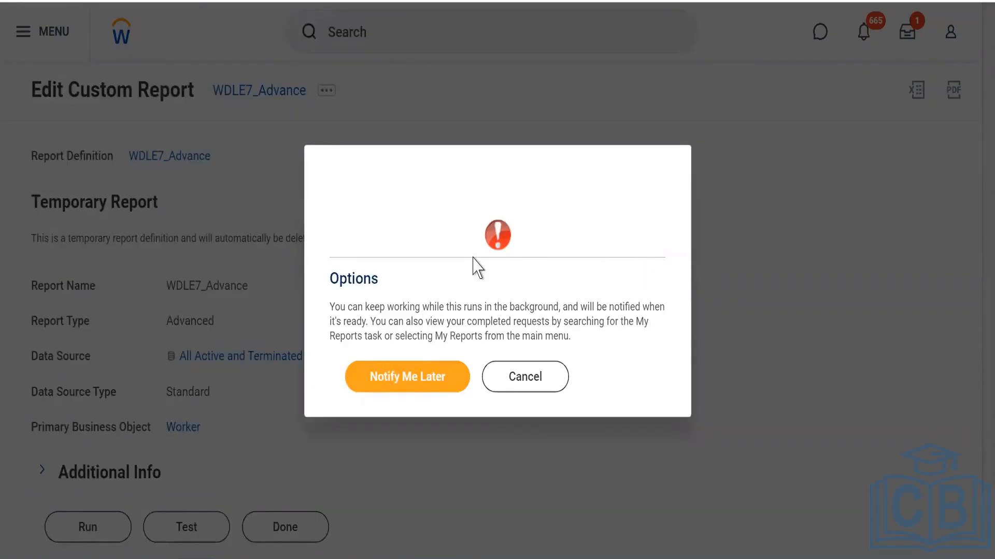
Cancel the pending report run and reopen the WDLE7_Advance custom report for editing
click(518, 397)
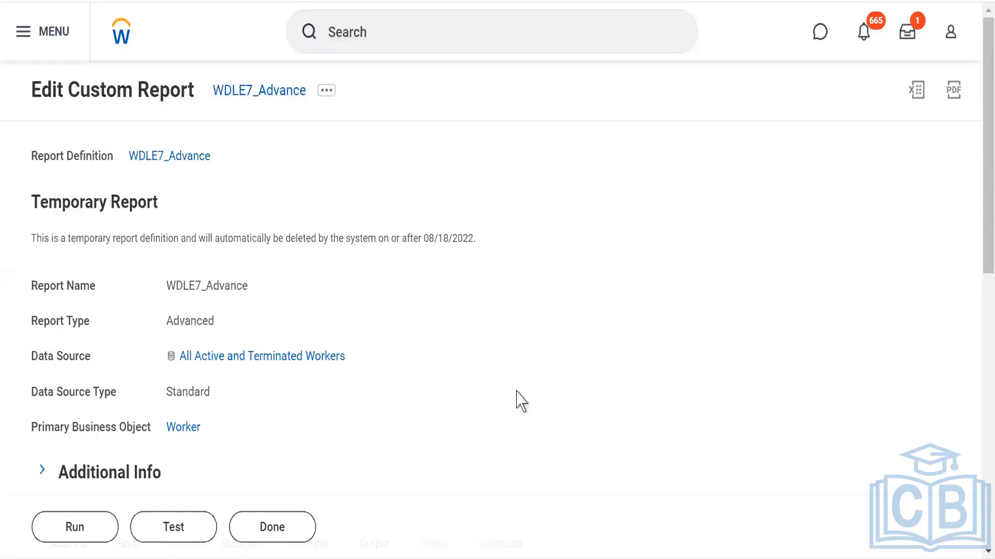
click(327, 92)
mouse_move(415, 167)
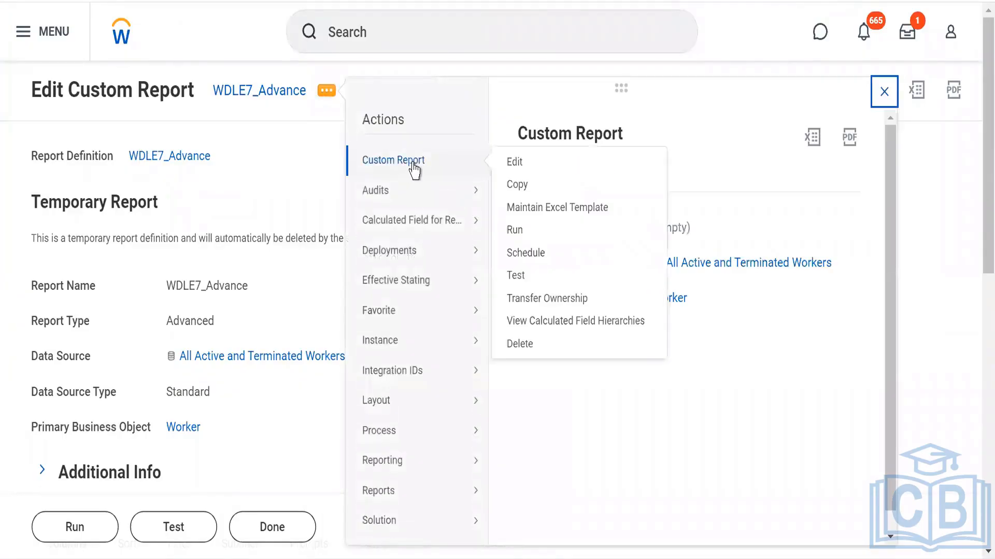
click(519, 169)
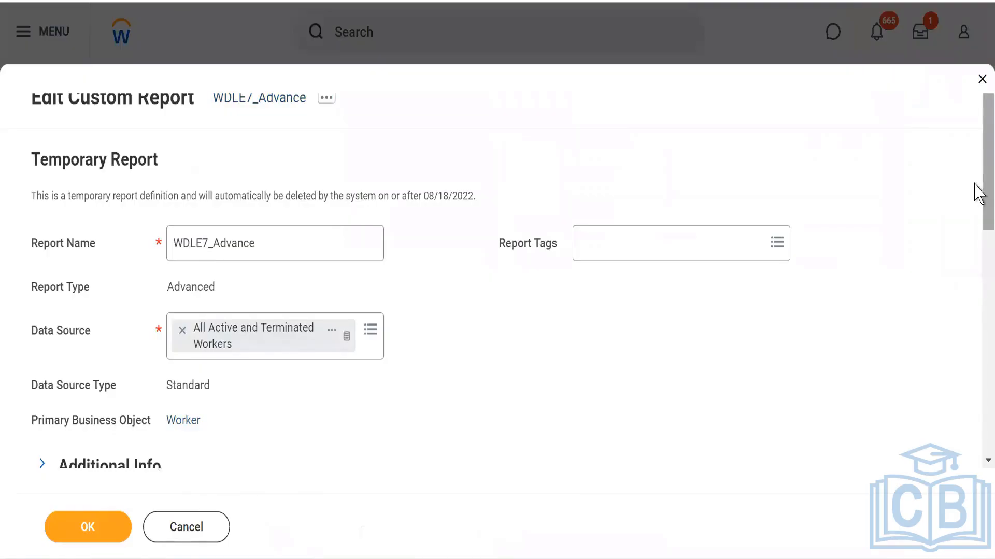
drag(979, 190, 977, 322)
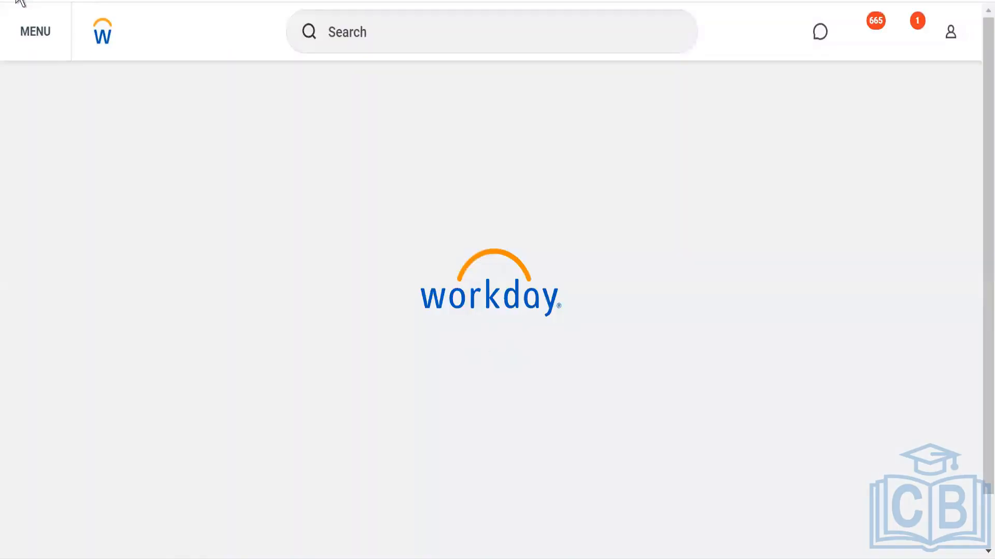
Search Workday from the home page for the calculated field WDLE7_CF_LRV
click(378, 35)
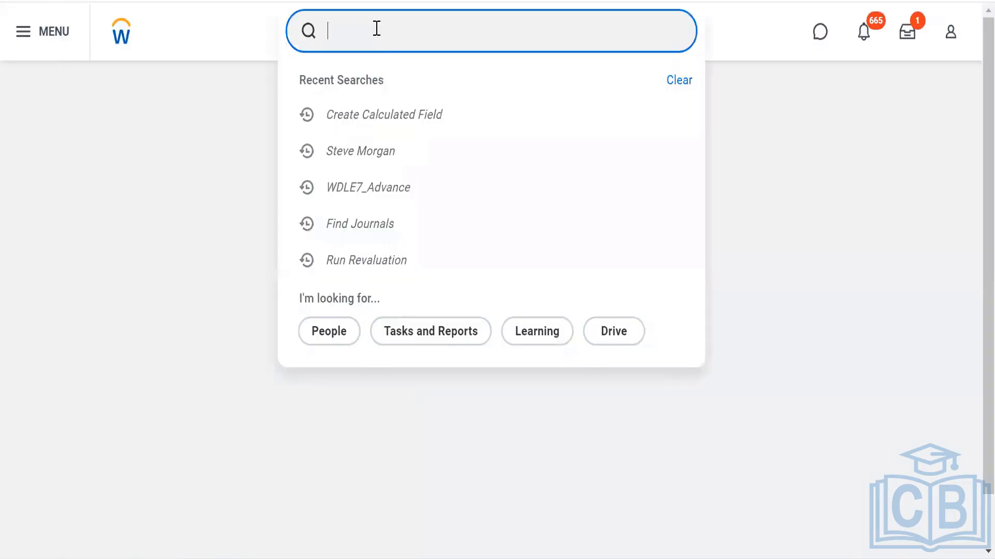
text(WDLE&_CF)
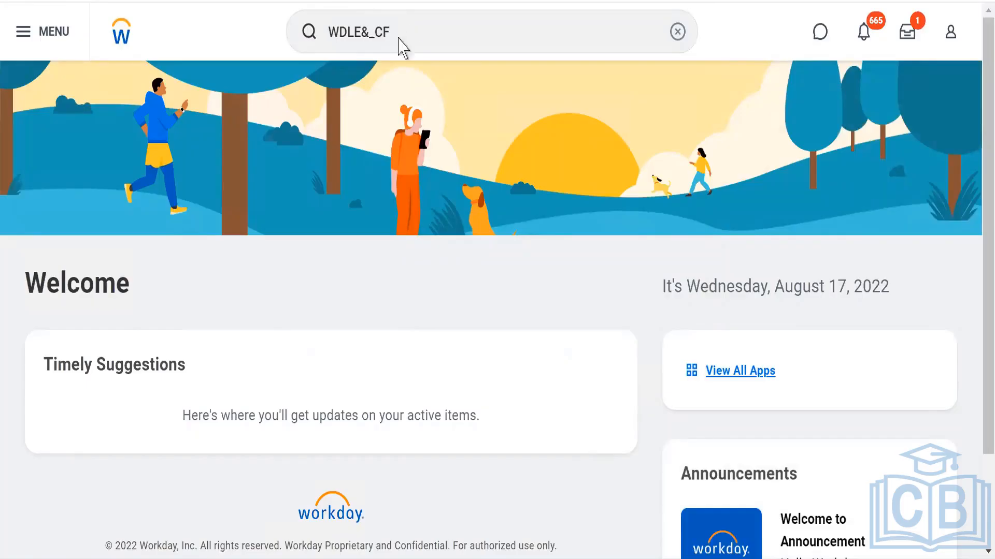
click(402, 45)
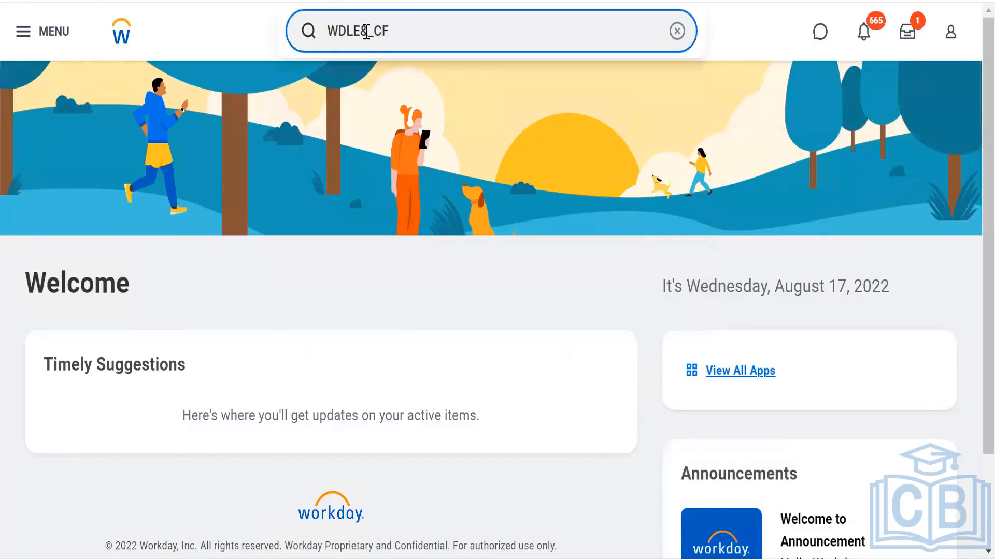
click(365, 32)
key(BackSpace)
text(7_CF_LRV)
key(Return)
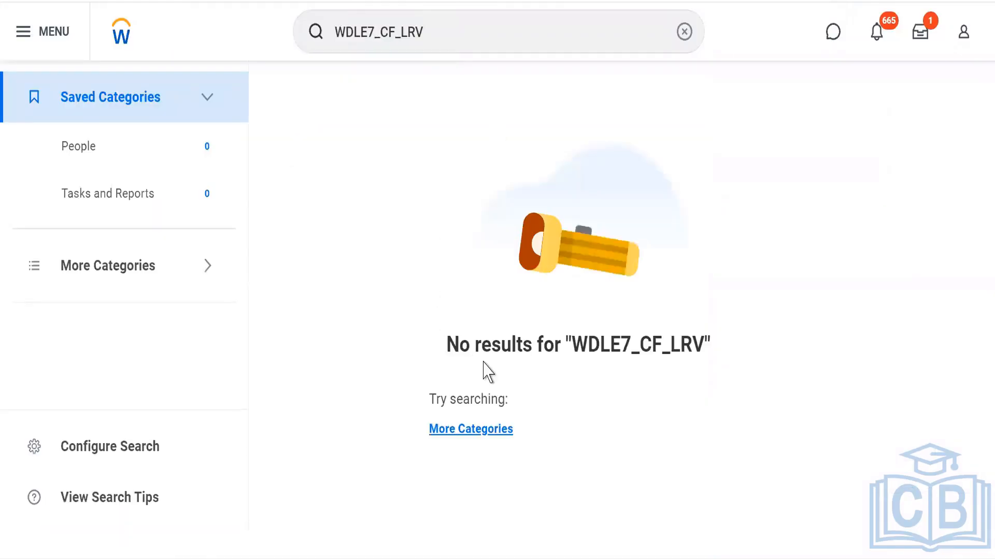
Extend the search to more categories, open the WDLE7_CF_LRV calculated field and start editing it
click(437, 433)
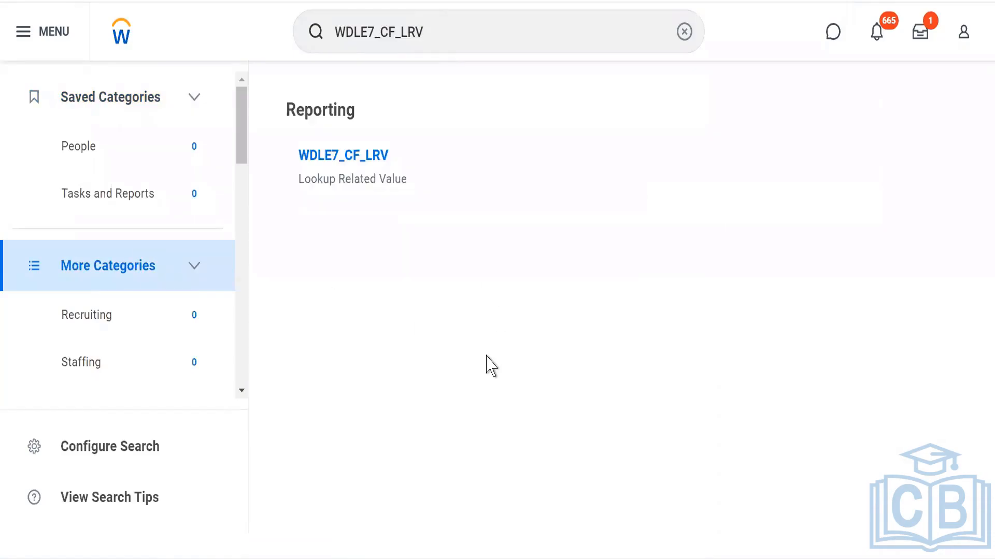
click(326, 158)
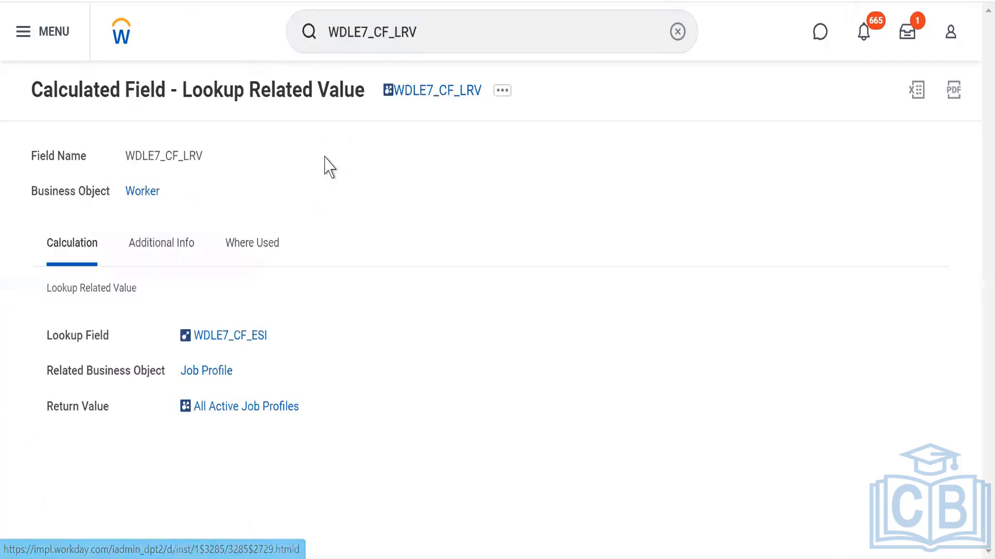
click(501, 92)
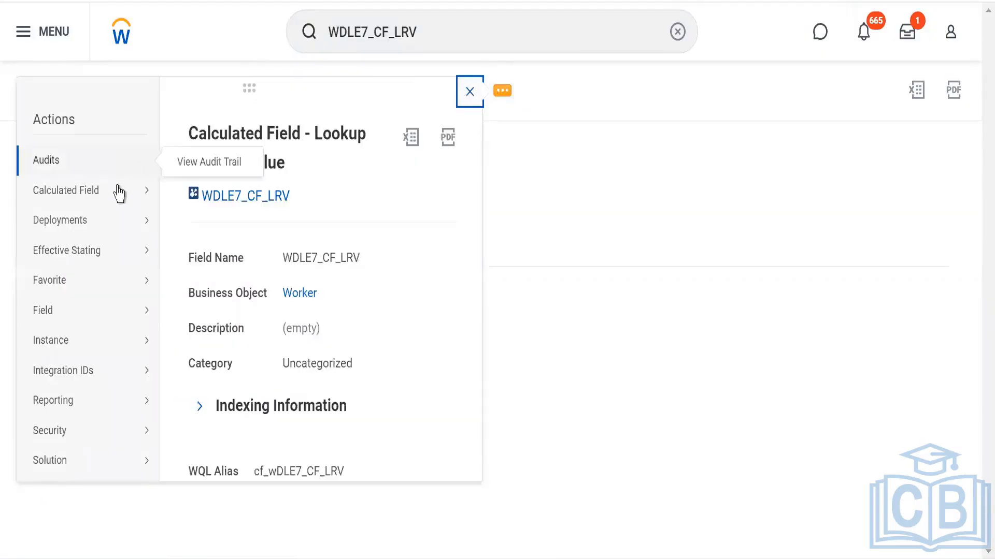
mouse_move(120, 194)
click(188, 195)
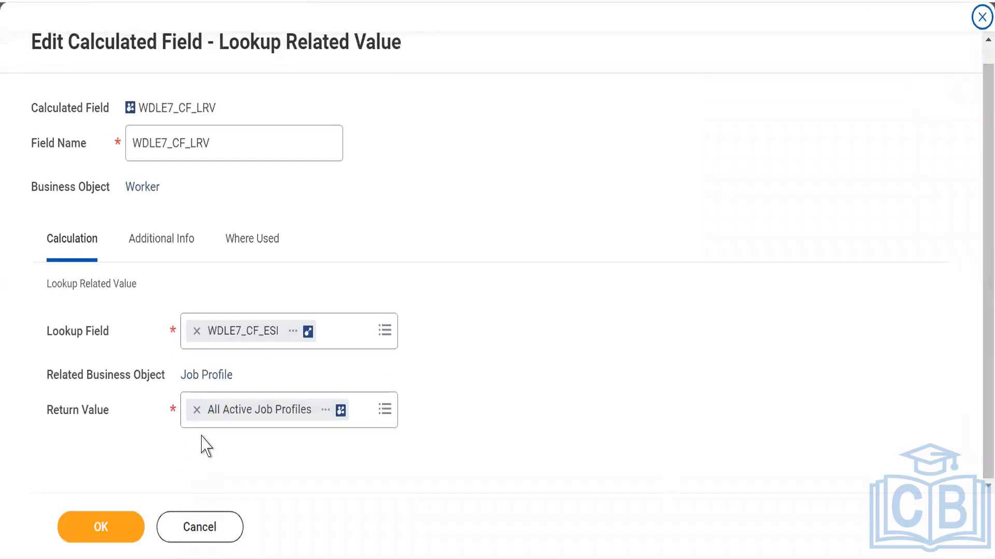
Replace the return value of the WDLE7_CF_LRV calculated field with Compensation Grade Profile and save the field
click(196, 410)
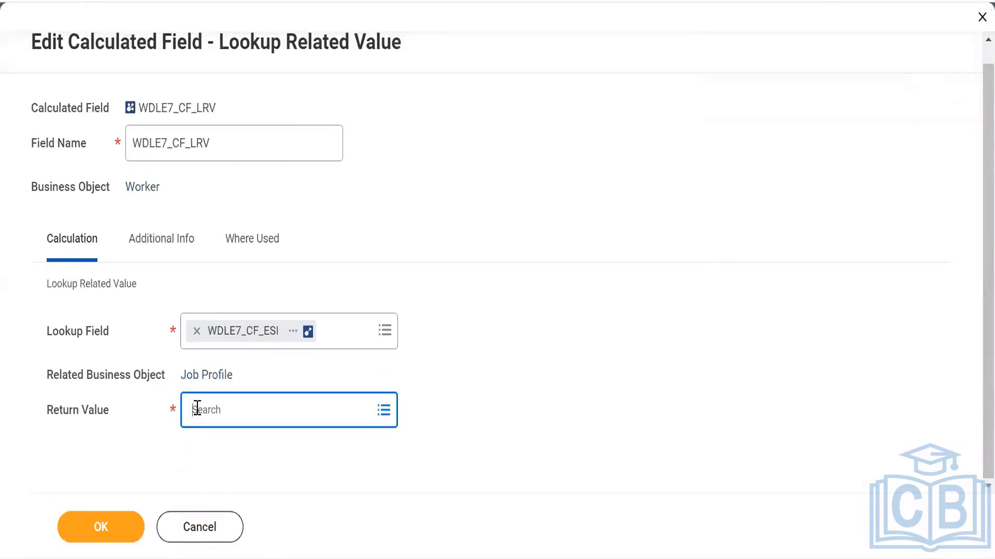
click(198, 409)
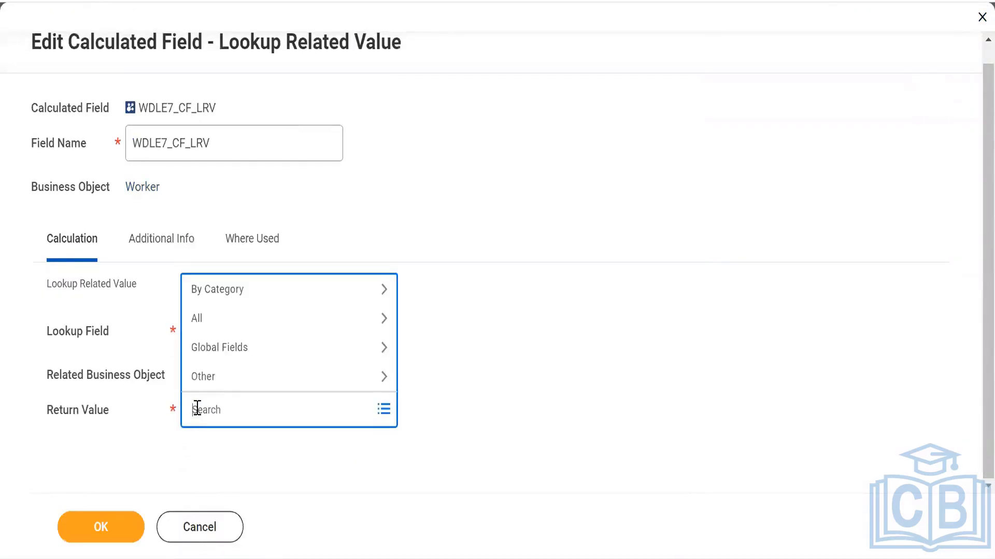
click(232, 317)
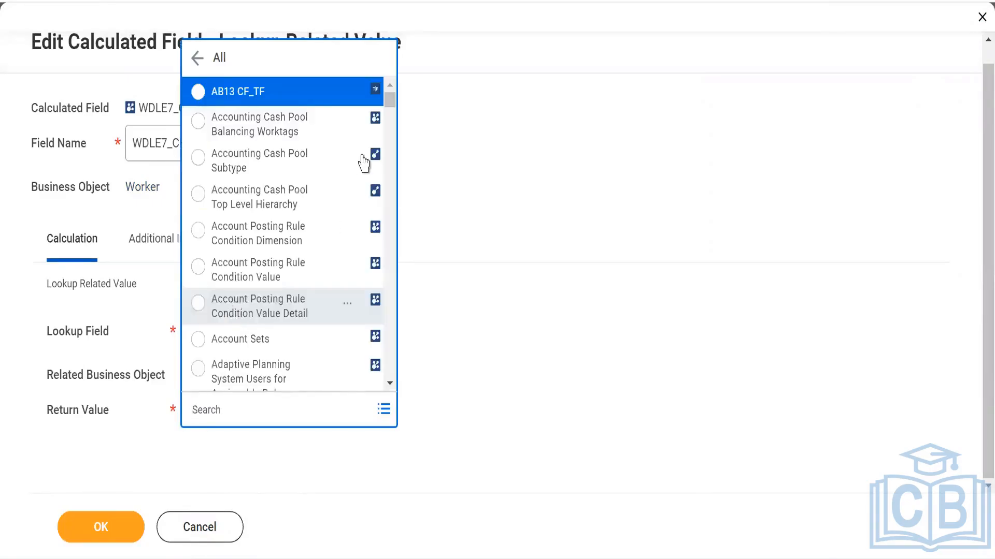
click(391, 137)
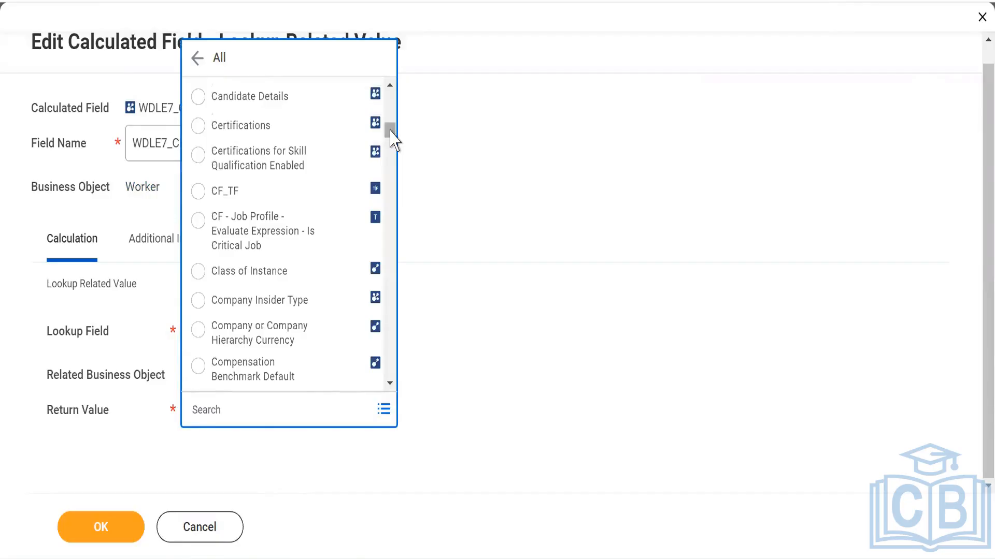
mouse_move(392, 138)
mouse_down()
mouse_move(394, 129)
mouse_move(389, 140)
mouse_up()
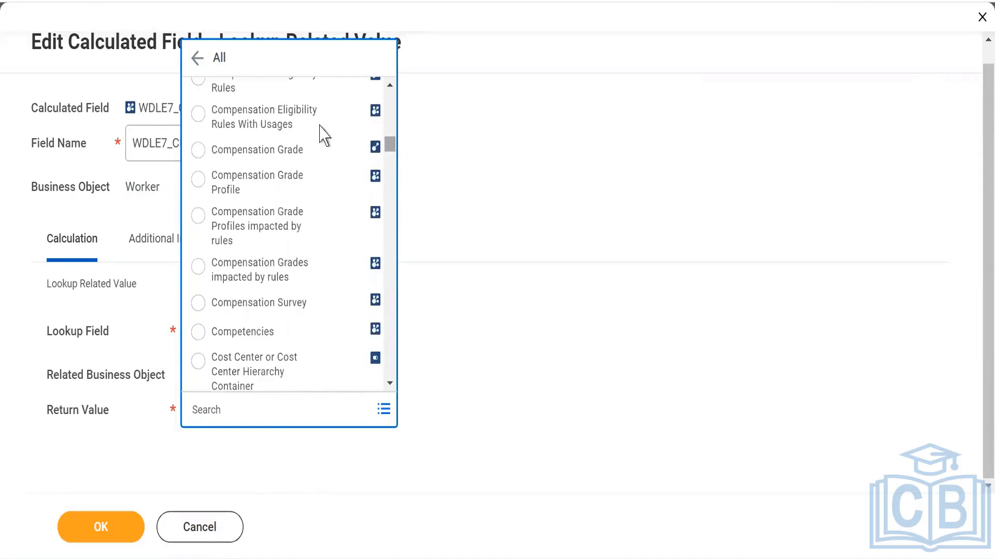
click(201, 179)
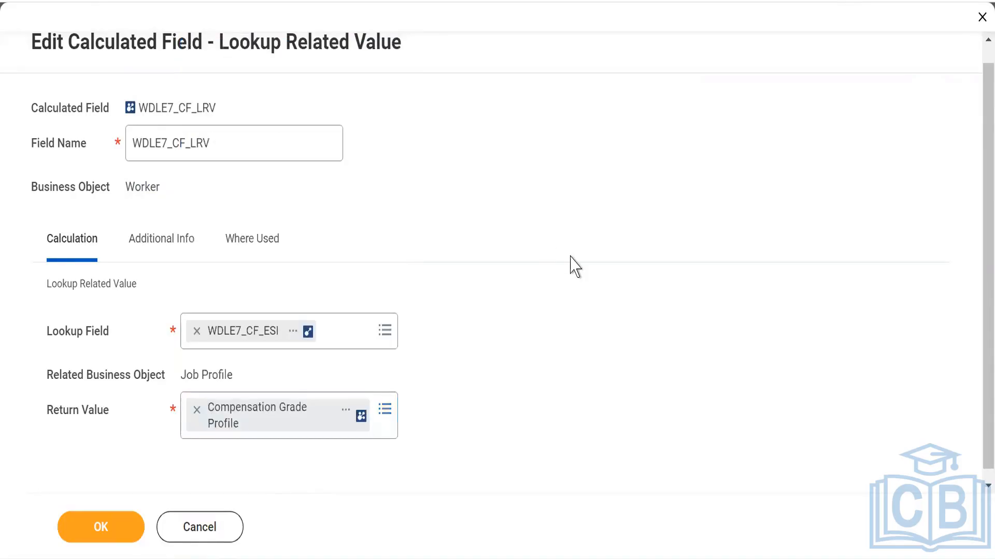
click(105, 532)
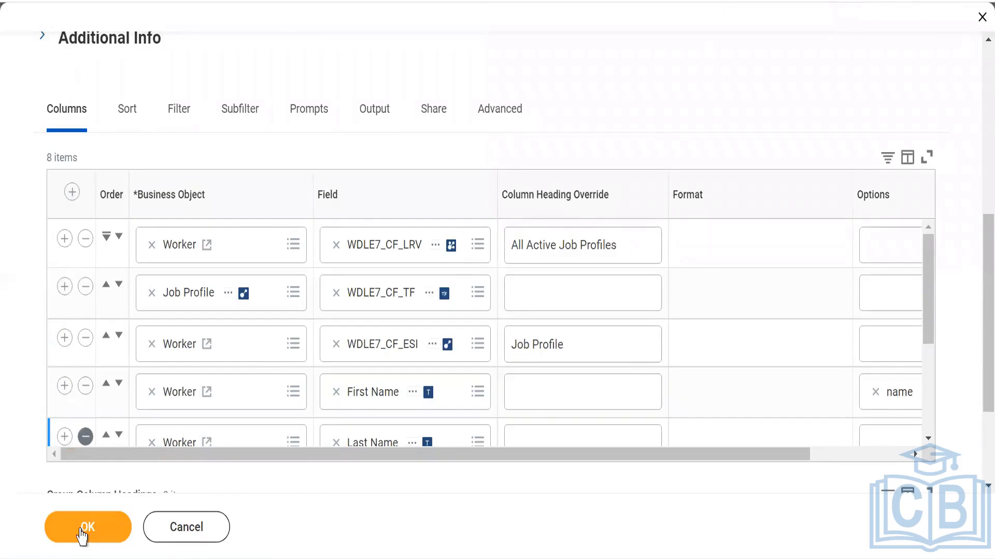
Save and run the WDLE7_Advance report, and review the values in the All Active Job Profiles column against the other columns
click(82, 535)
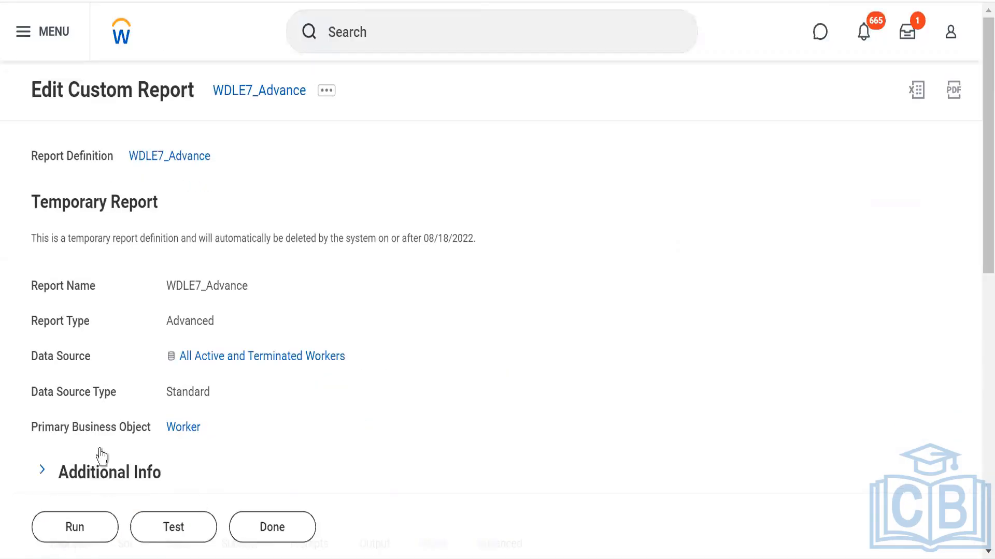
click(73, 532)
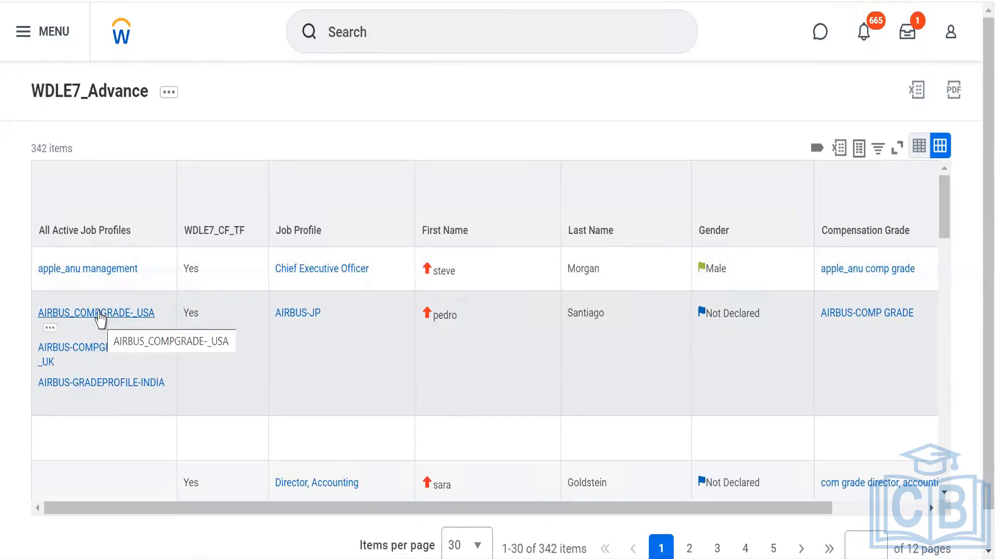
drag(52, 230, 123, 236)
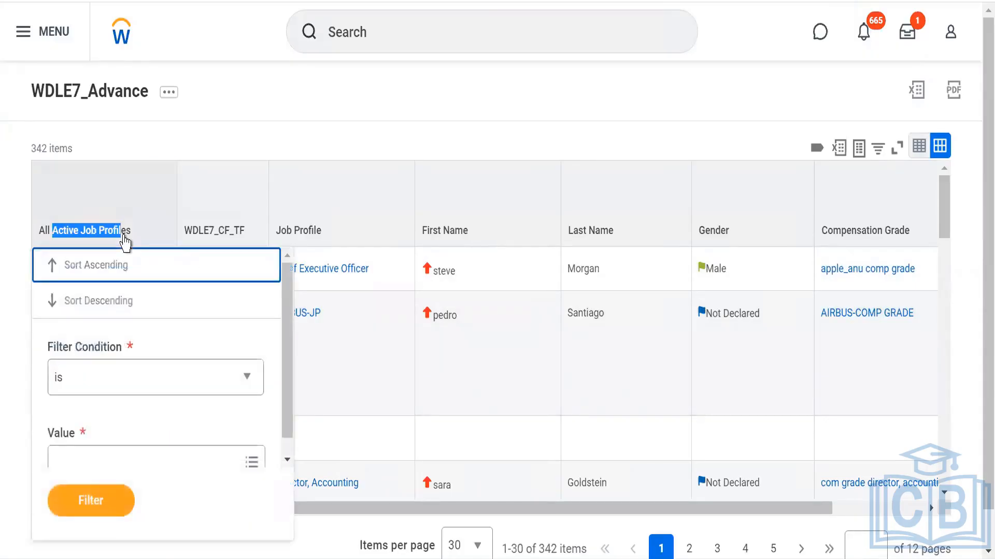
click(166, 155)
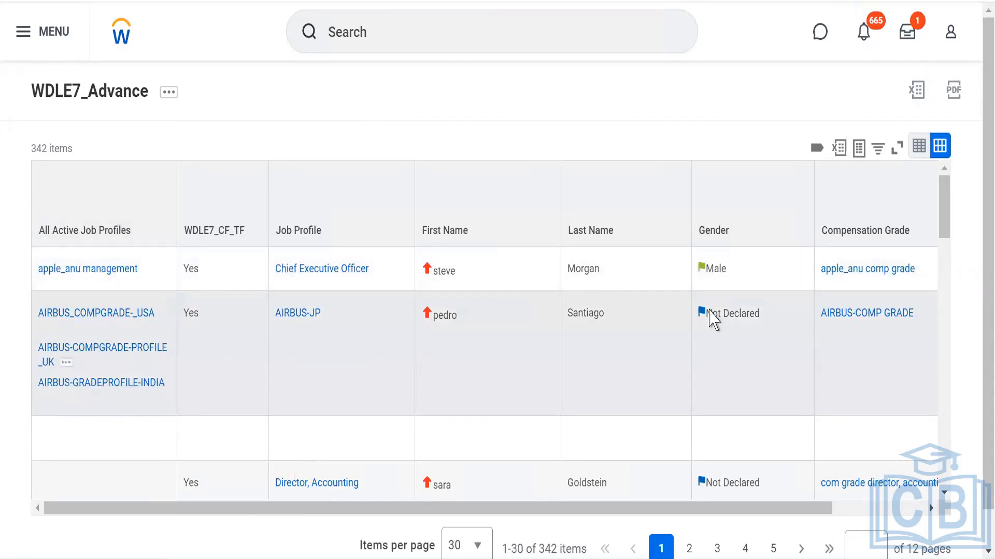
drag(943, 226, 944, 255)
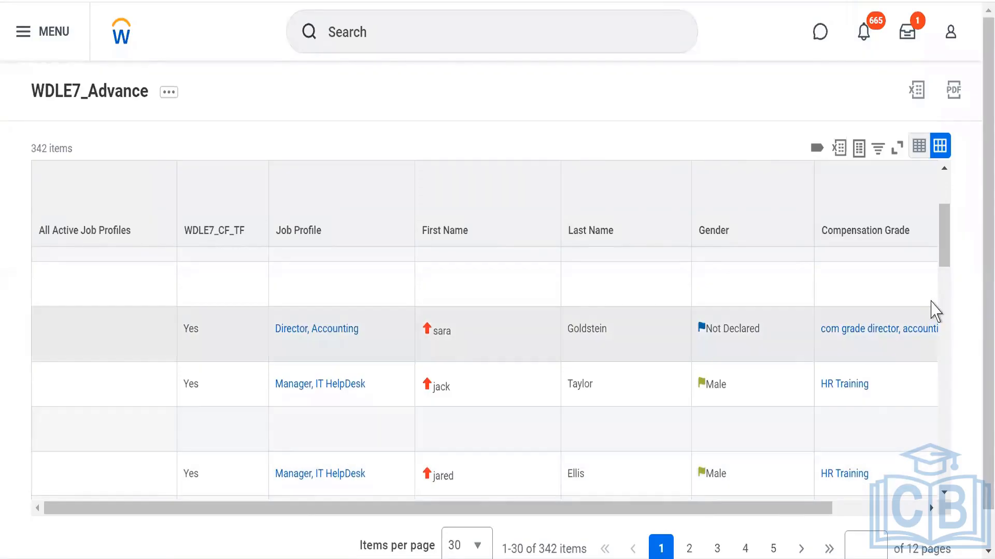
drag(944, 254, 939, 208)
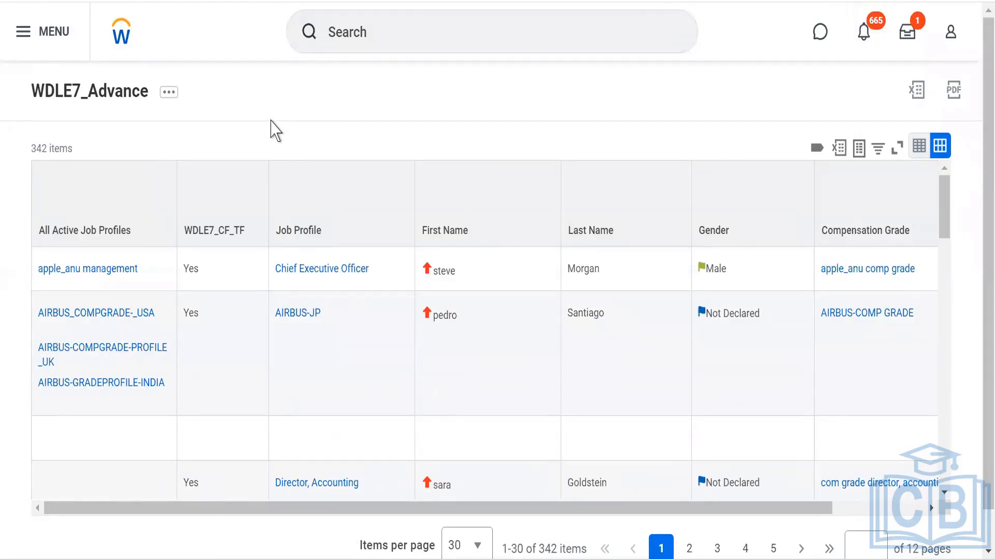
Reopen the WDLE7_Advance custom report definition for editing from the report output
click(170, 96)
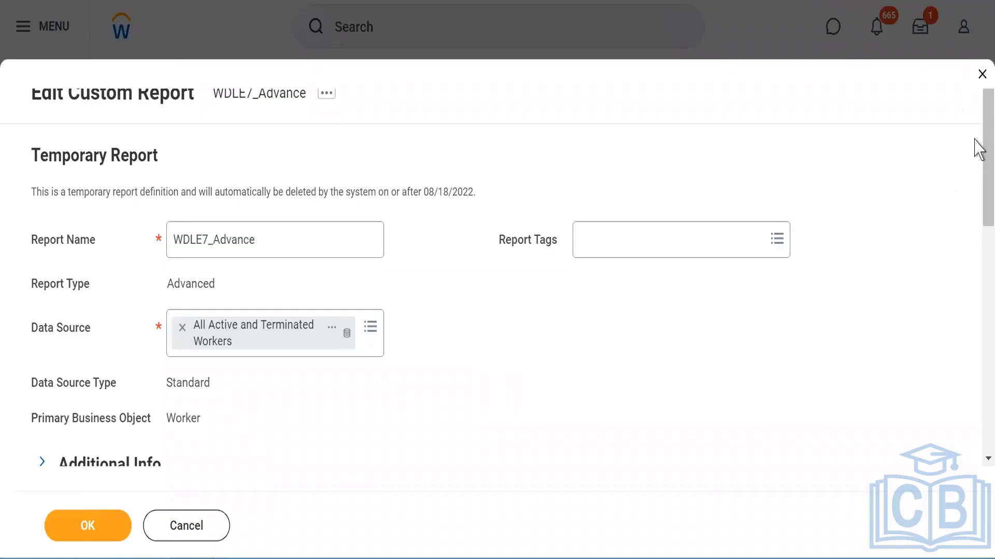
drag(984, 141, 977, 63)
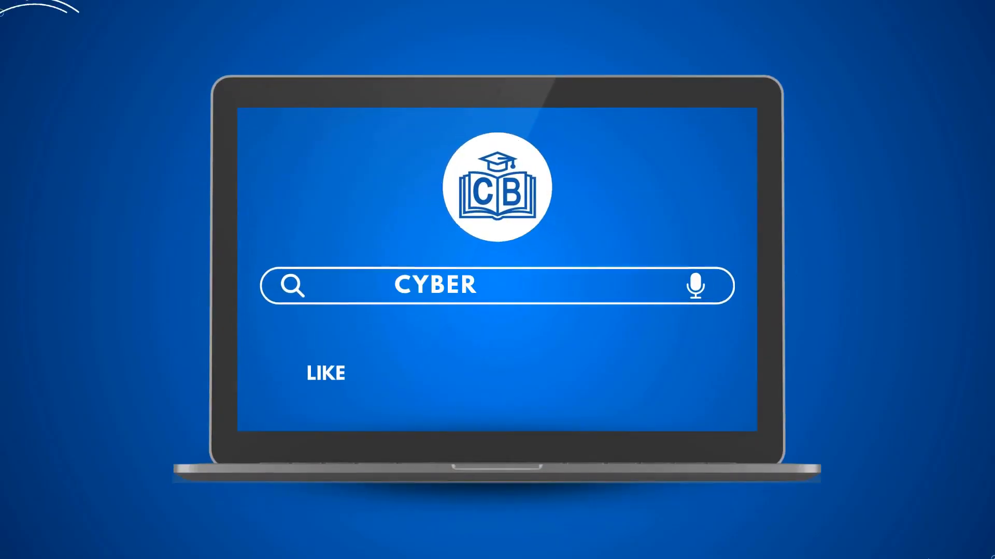